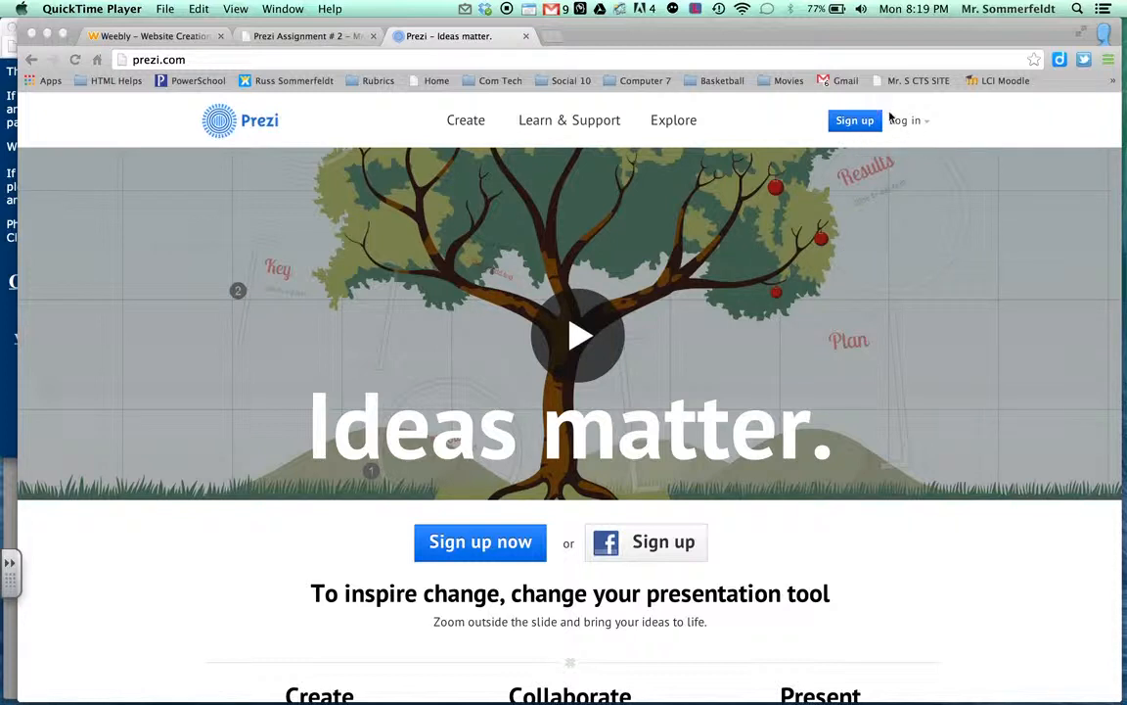
- Log in to Prezi with the saved university e-mail address and the account password
{"action": "left_click", "coordinate": [923, 127]}
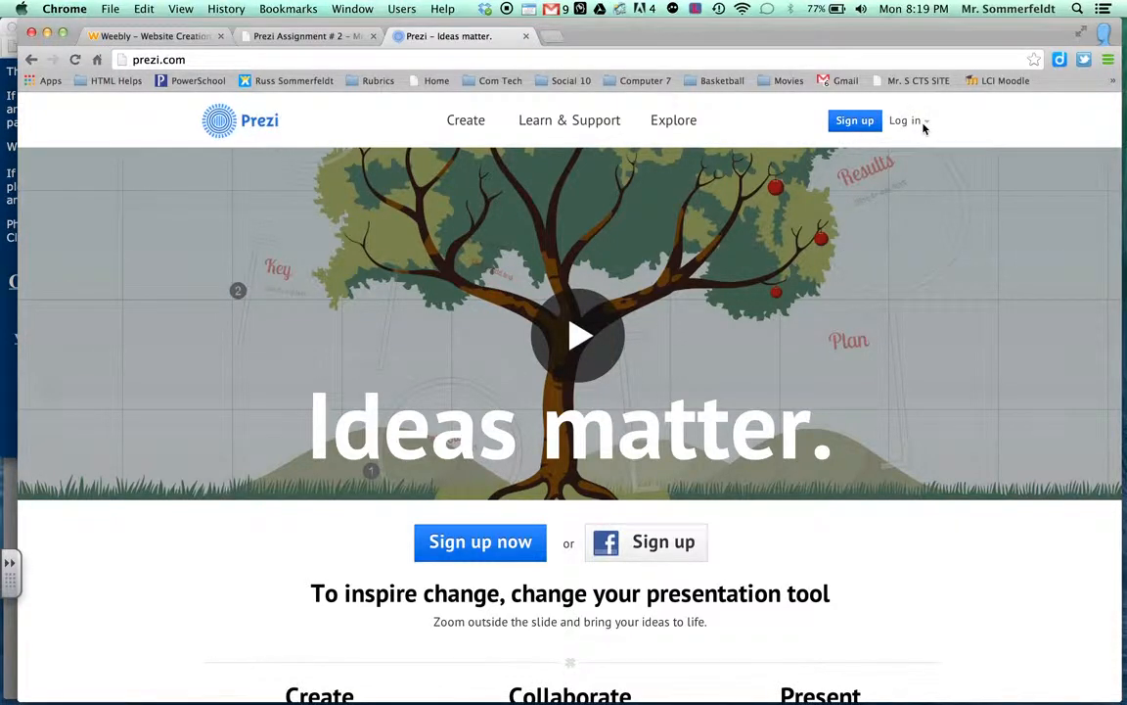
{"action": "left_click", "coordinate": [916, 125]}
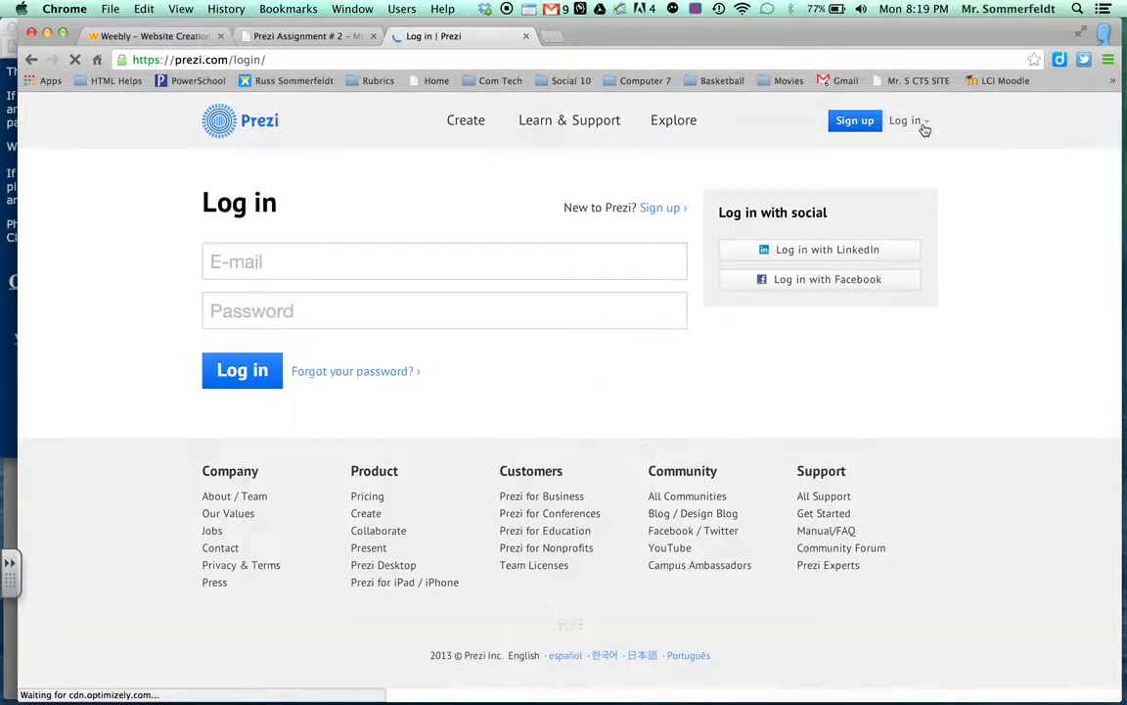
{"action": "left_click", "coordinate": [504, 261]}
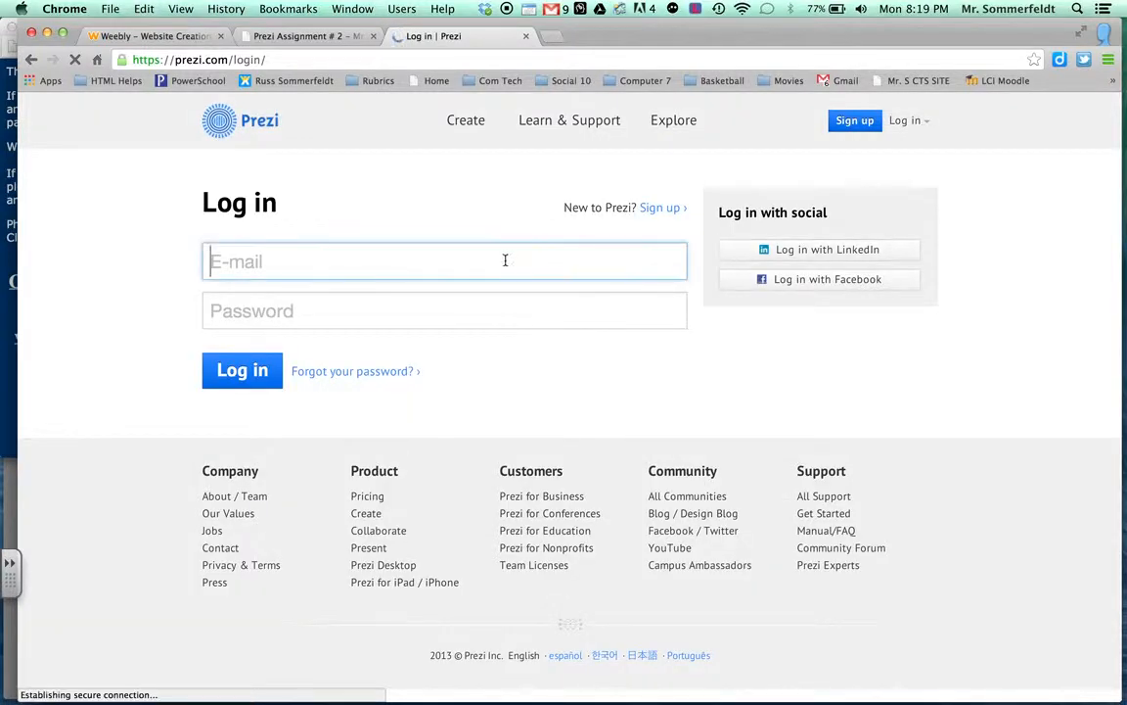
{"action": "left_click", "coordinate": [378, 263]}
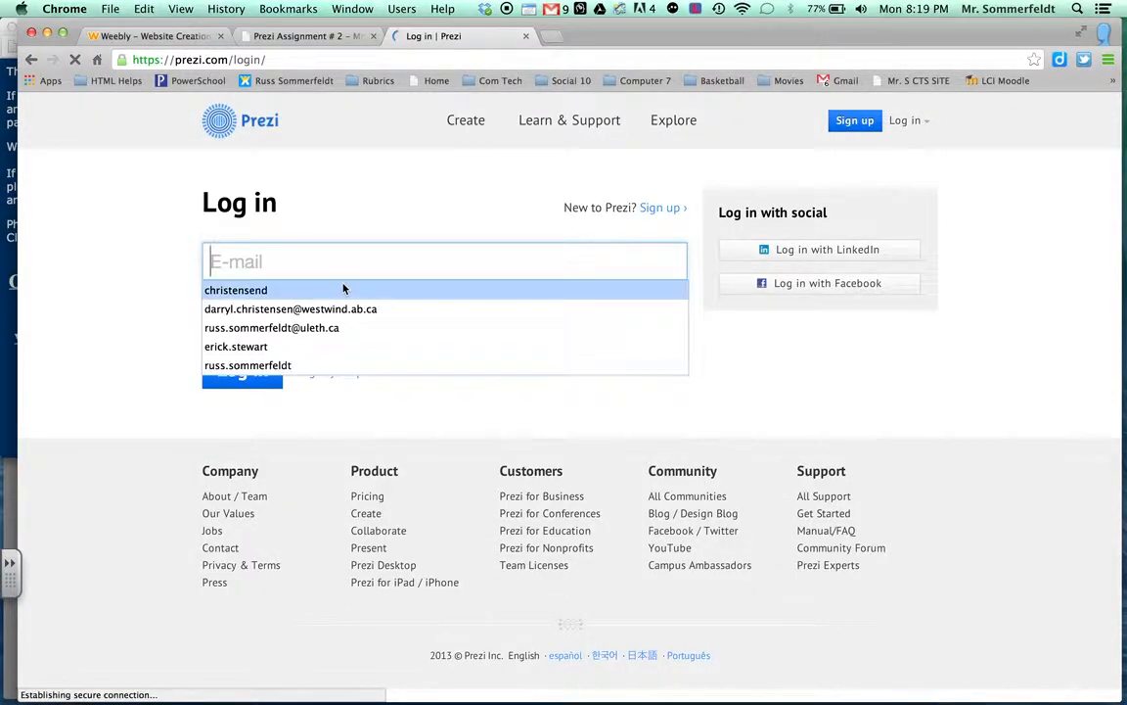
{"action": "left_click", "coordinate": [302, 327]}
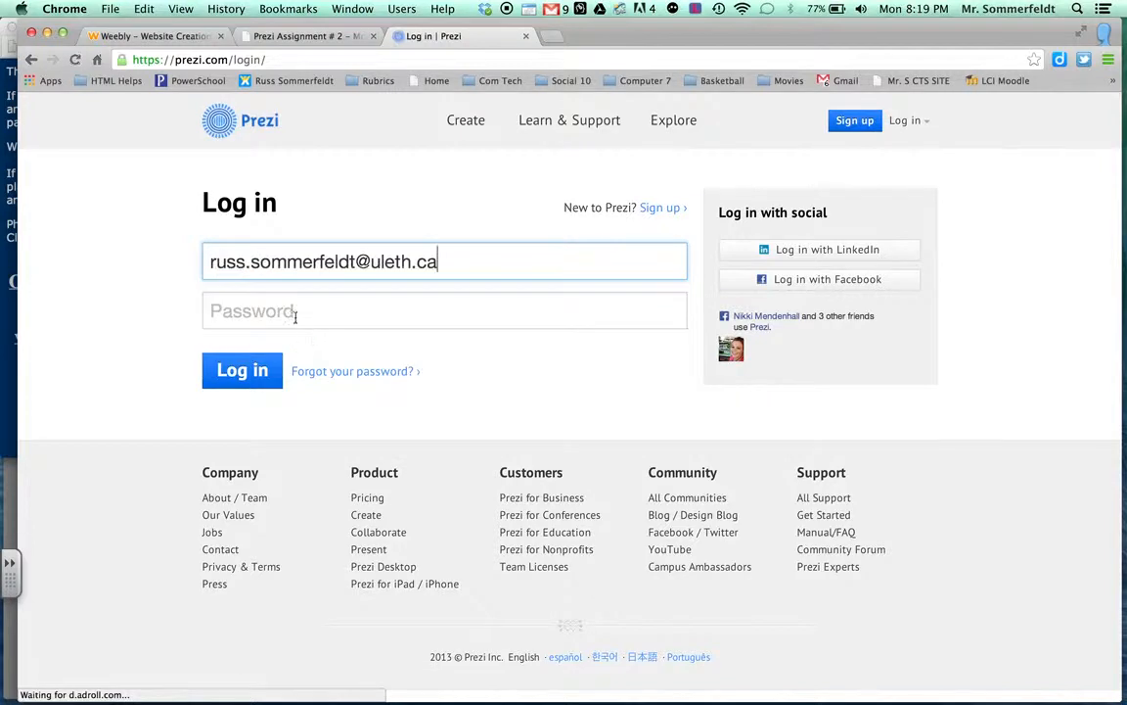
{"action": "left_click", "coordinate": [285, 312]}
{"action": "type", "text": "••"}
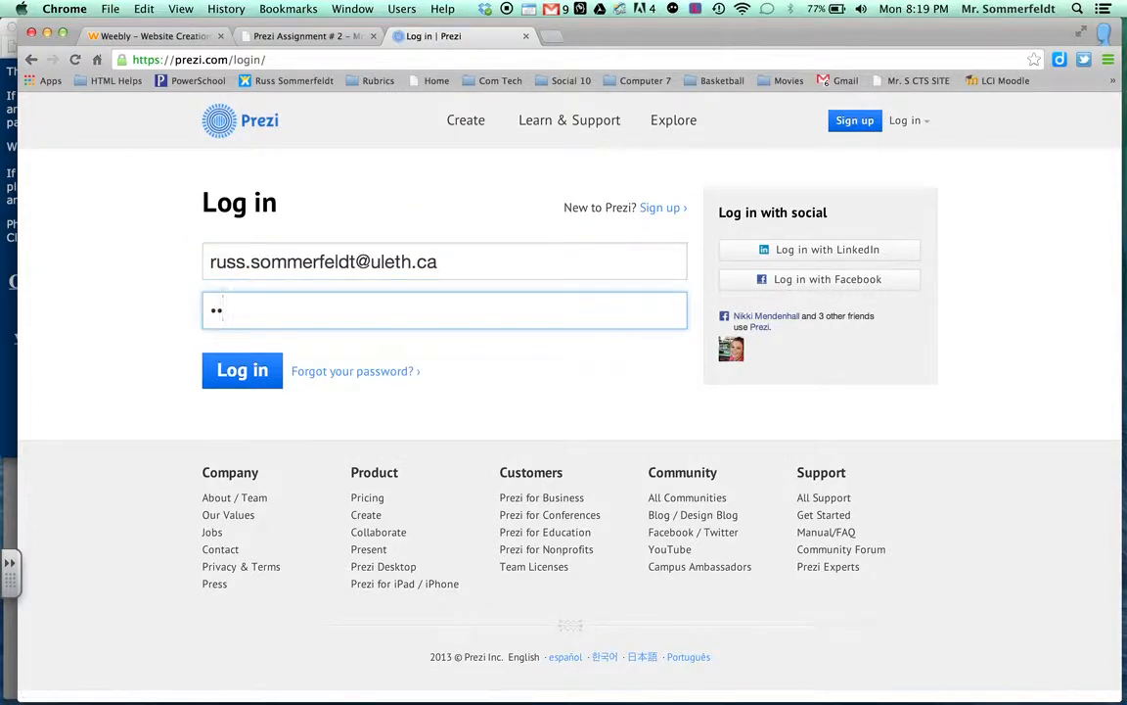
{"action": "type", "text": "••••••••"}
{"action": "left_click", "coordinate": [242, 370]}
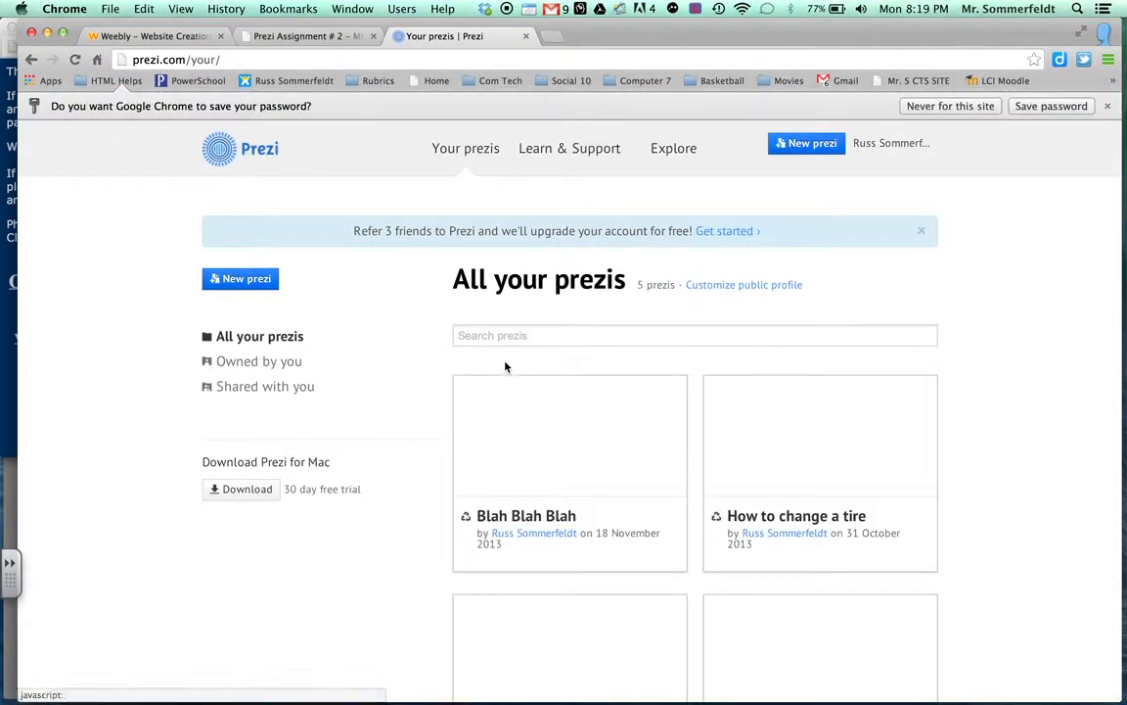
- Create a new blank prezi without using a template
{"action": "left_click", "coordinate": [239, 286]}
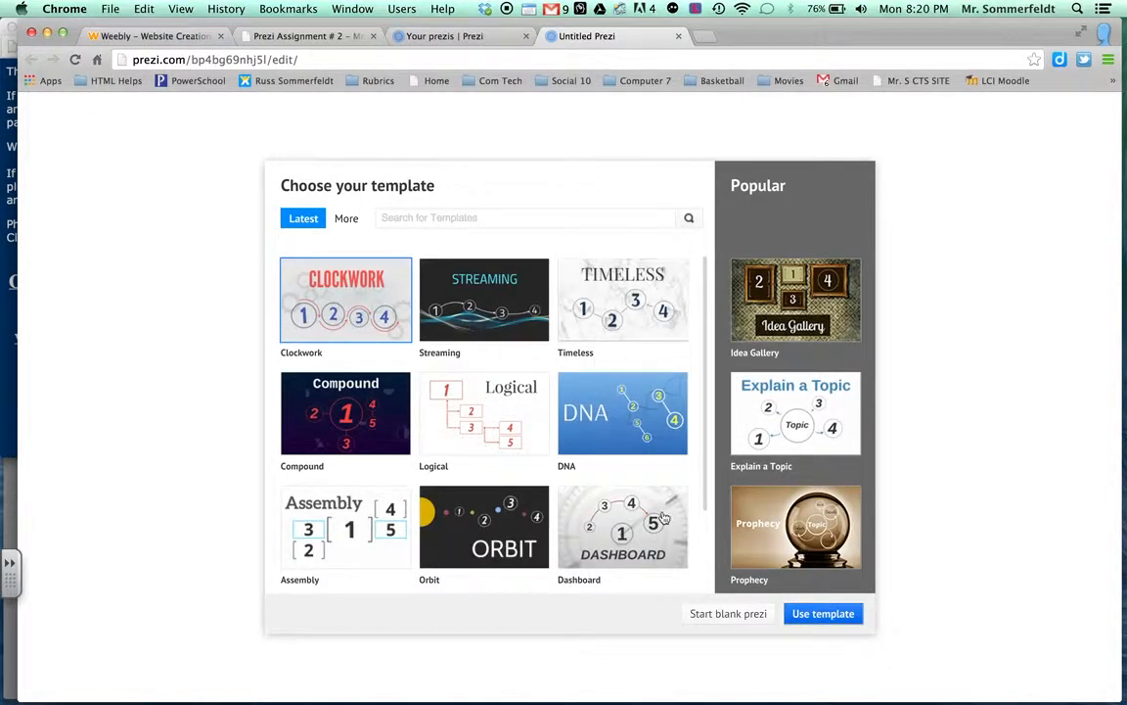
{"action": "left_click", "coordinate": [727, 613]}
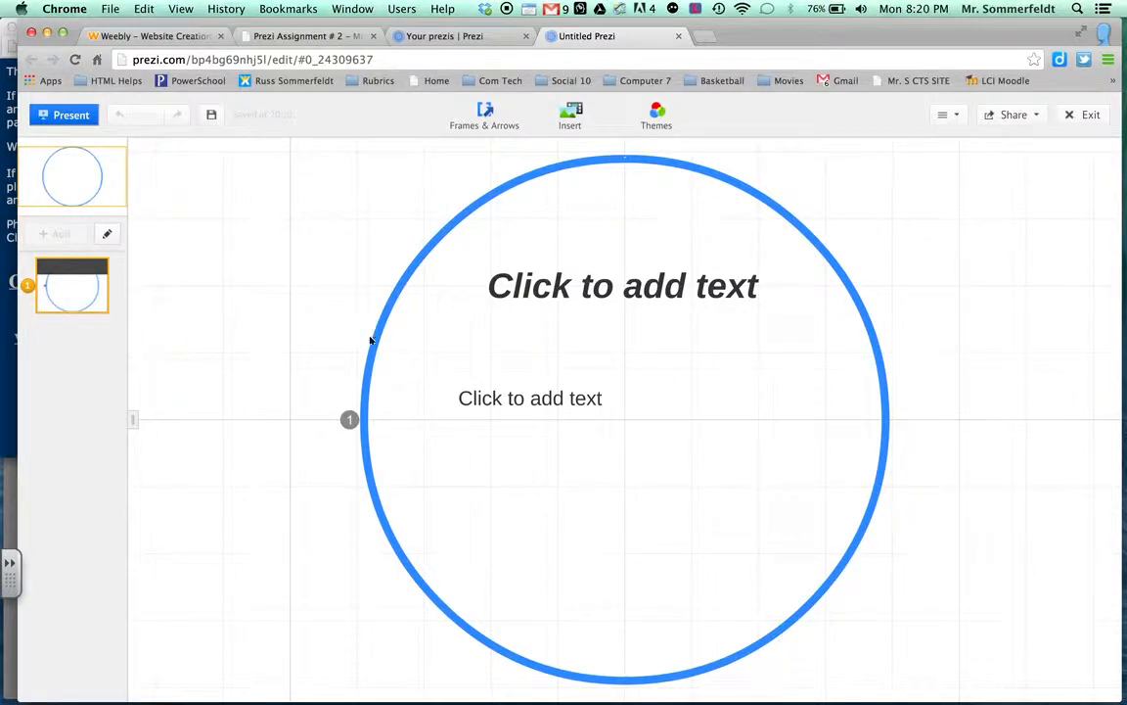
{"action": "scroll", "coordinate": [336, 313], "scroll_direction": "down", "scroll_amount": 6}
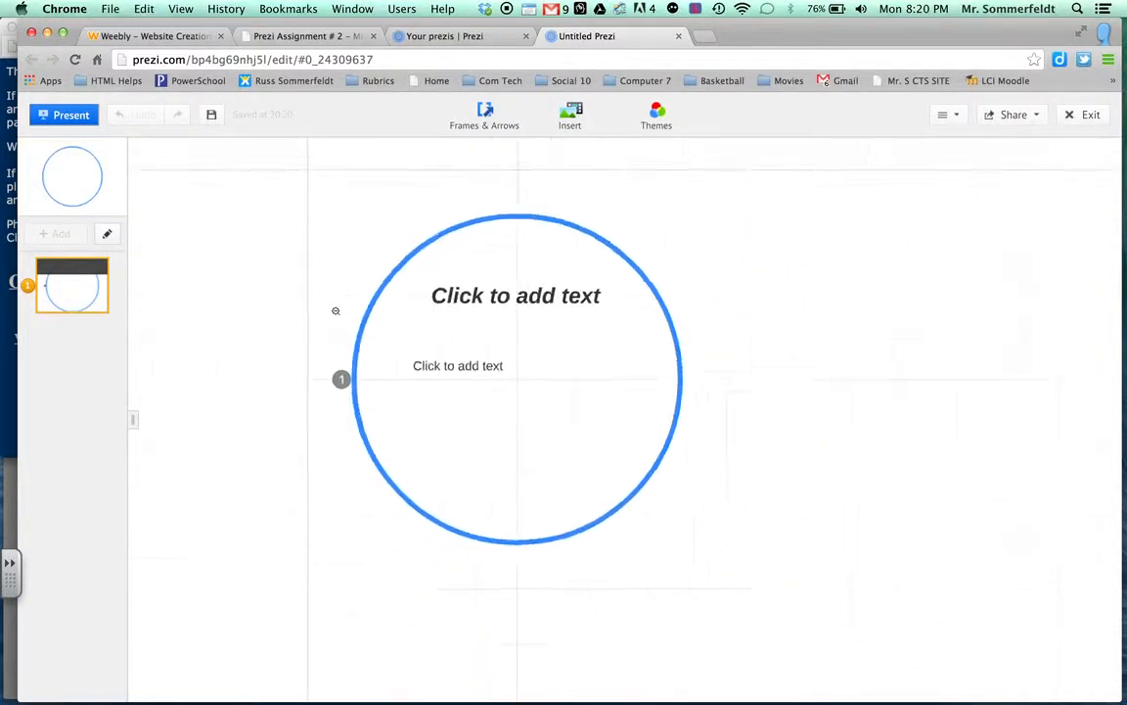
{"action": "scroll", "coordinate": [336, 310], "scroll_direction": "up", "scroll_amount": 5}
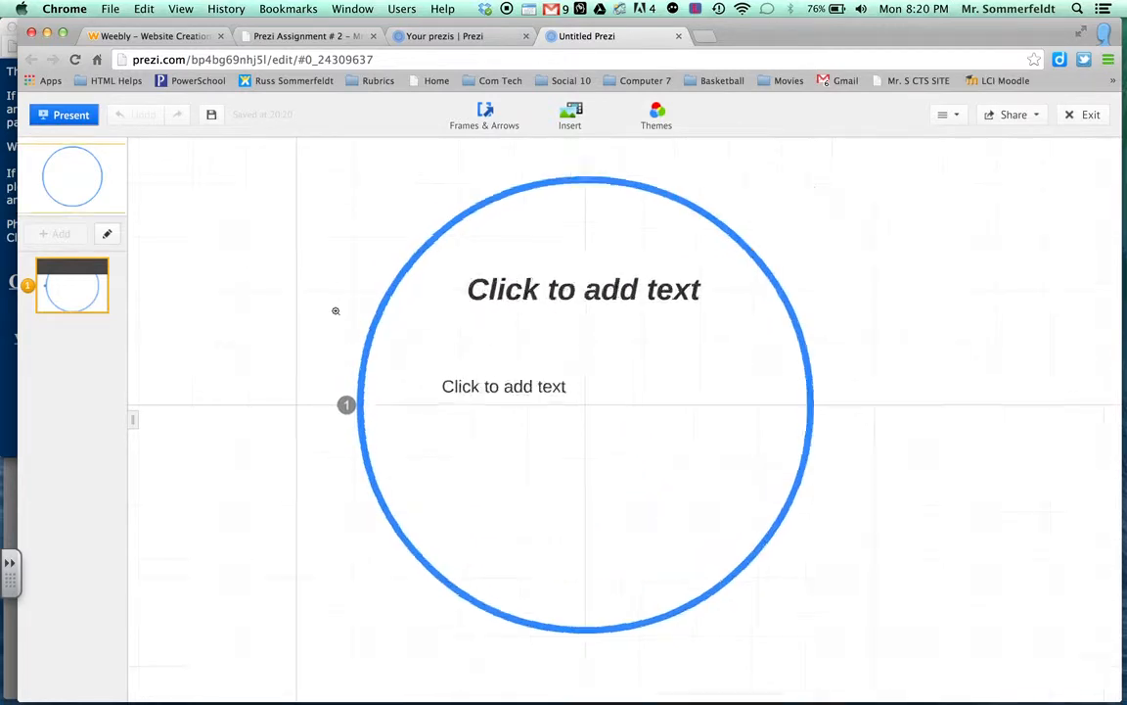
{"action": "scroll", "coordinate": [336, 310], "scroll_direction": "down", "scroll_amount": 3}
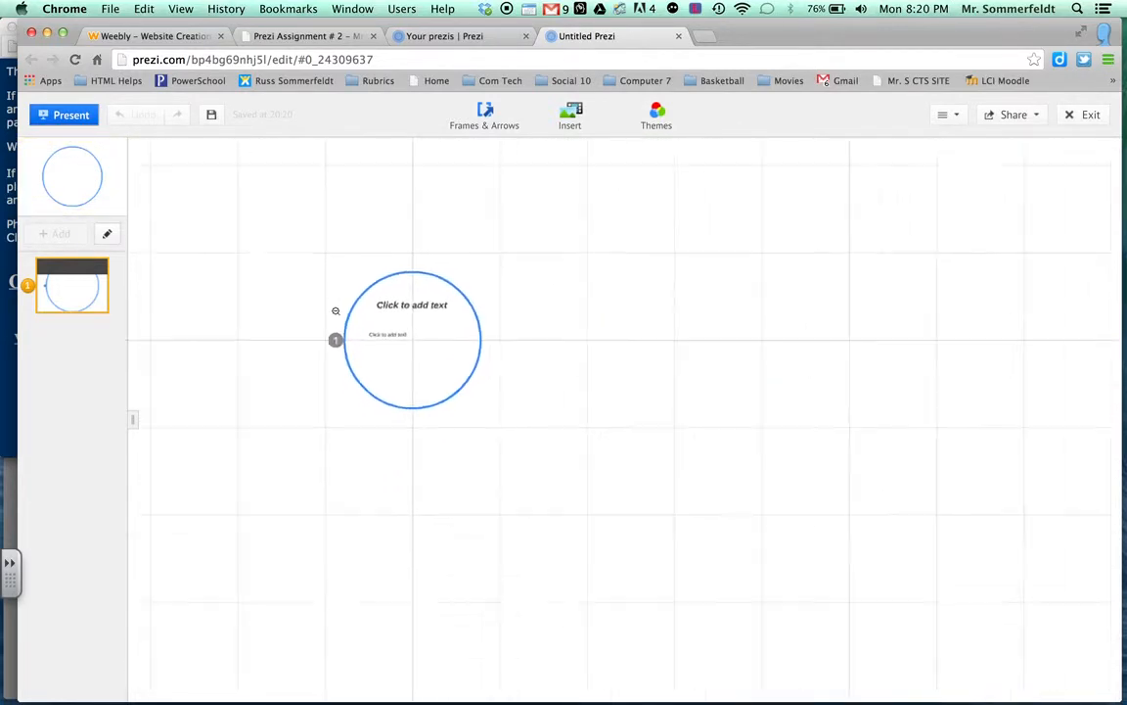
{"action": "scroll", "coordinate": [338, 397], "scroll_direction": "down", "scroll_amount": 3}
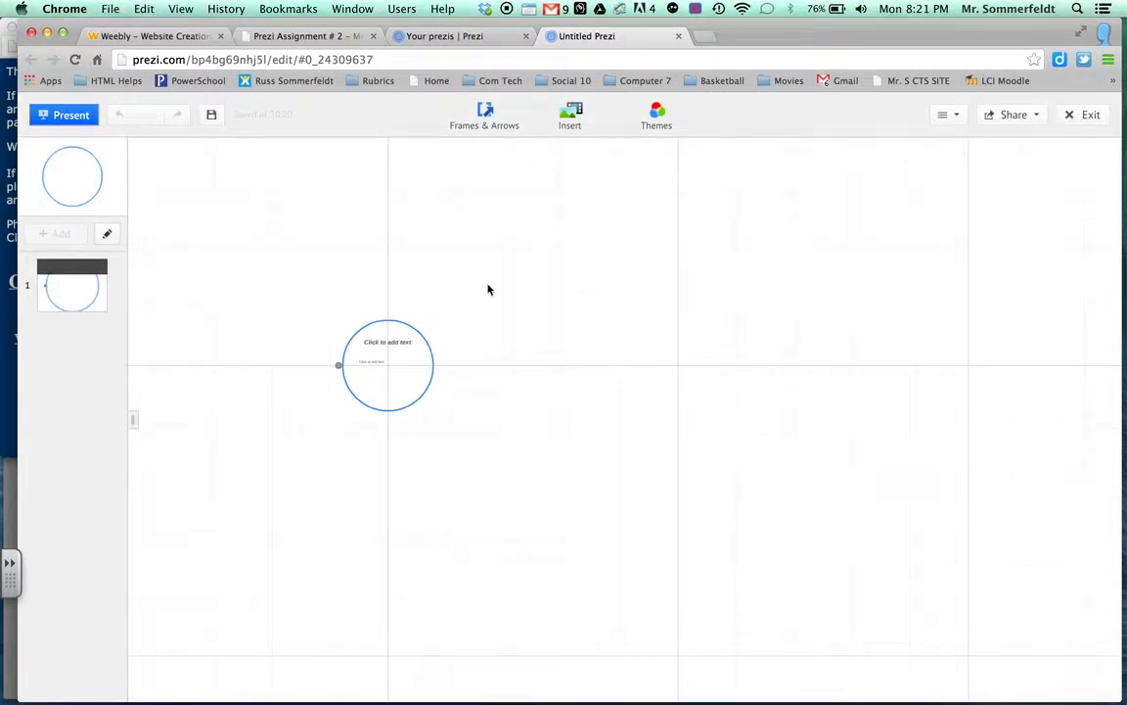
- Review the requirements on the Prezi Assignment # 2 page and return to the untitled prezi
{"action": "left_click", "coordinate": [303, 37]}
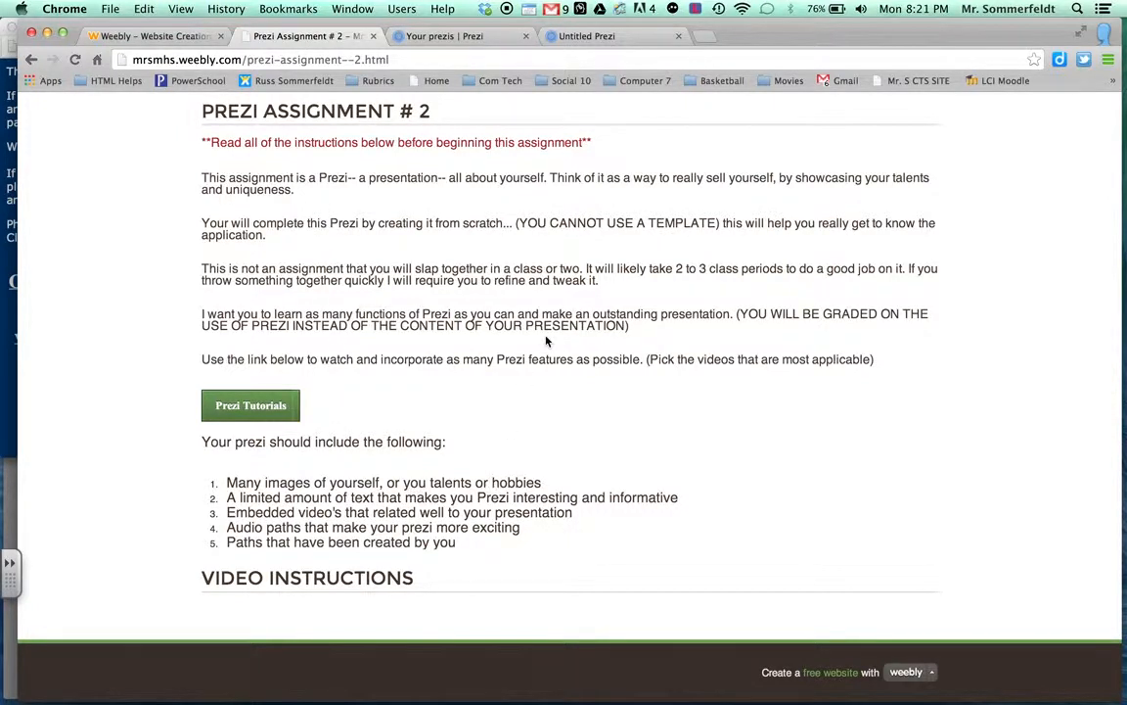
{"action": "left_click", "coordinate": [584, 37]}
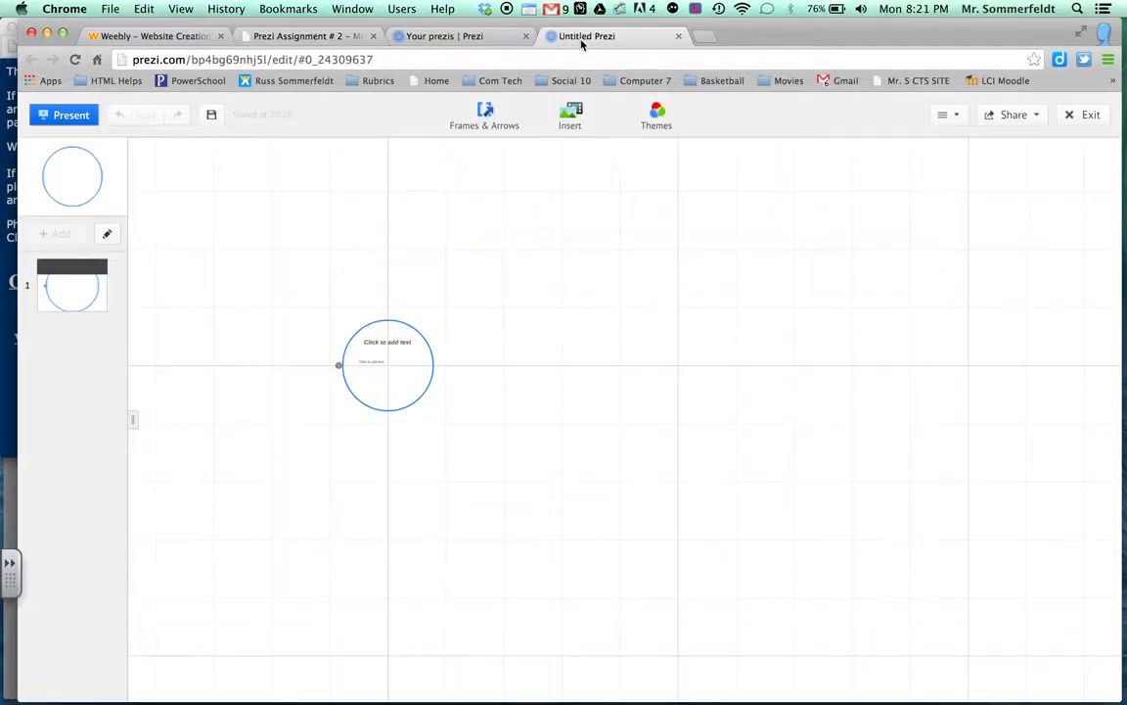
- Search web images for "denver broncos" and insert the orange-background logo above and beside the circle frame
{"action": "left_click", "coordinate": [592, 117]}
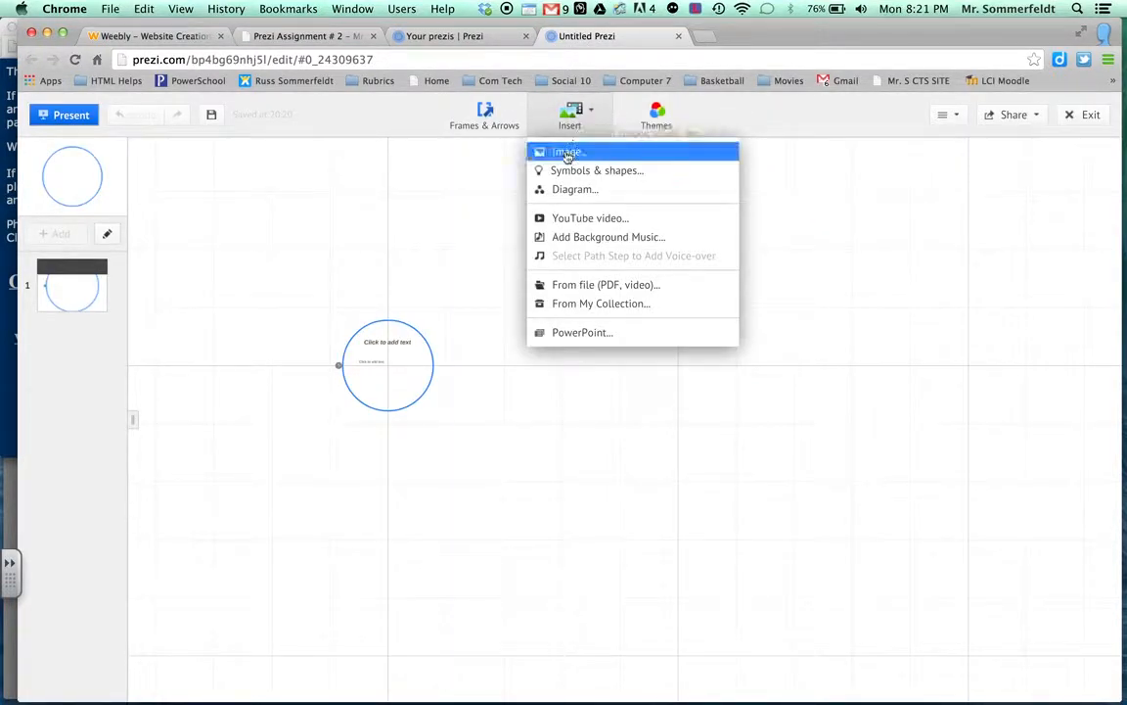
{"action": "left_click", "coordinate": [566, 153]}
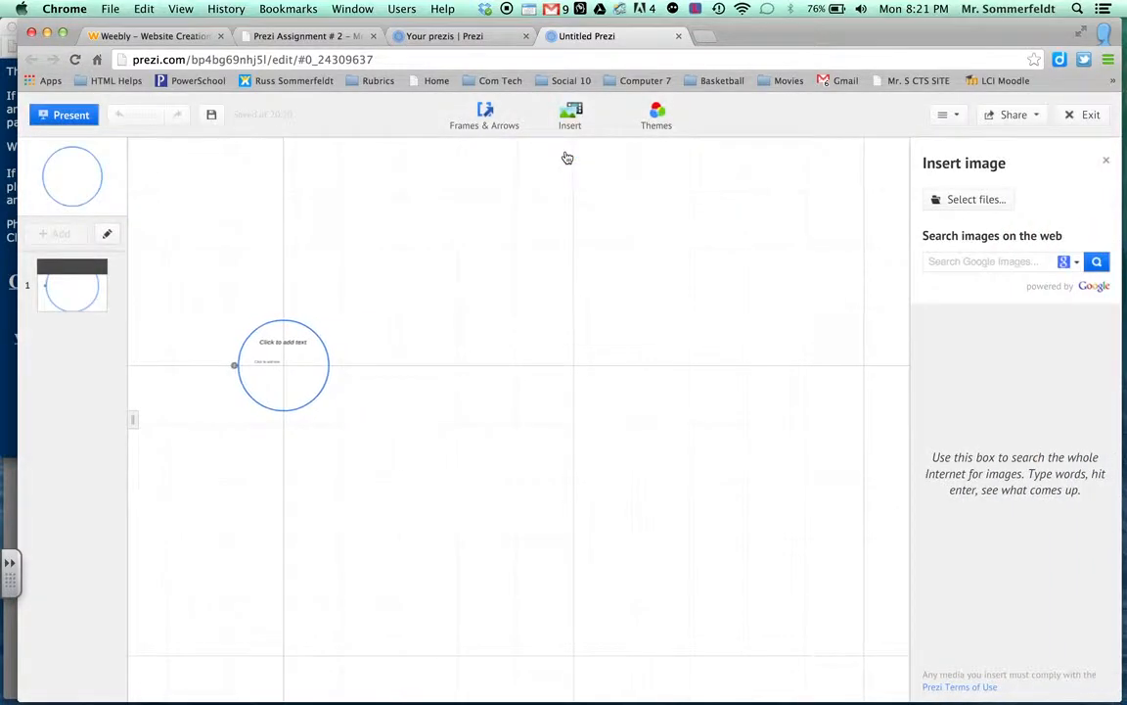
{"action": "left_click", "coordinate": [978, 263]}
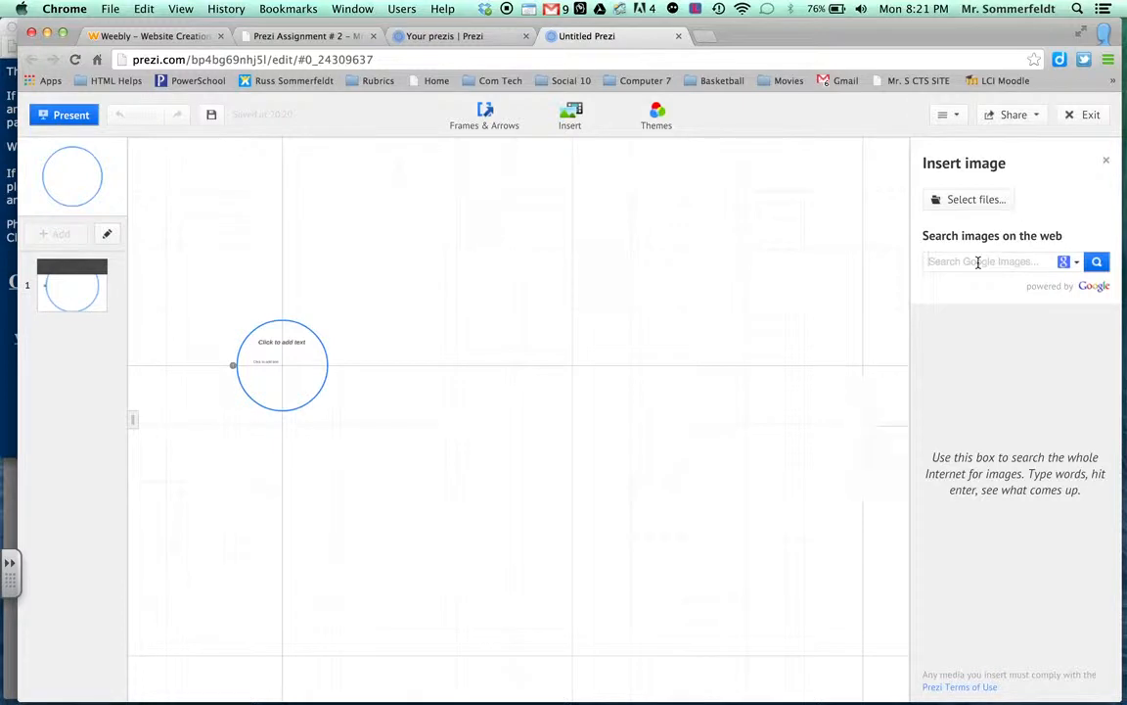
{"action": "type", "text": "da"}
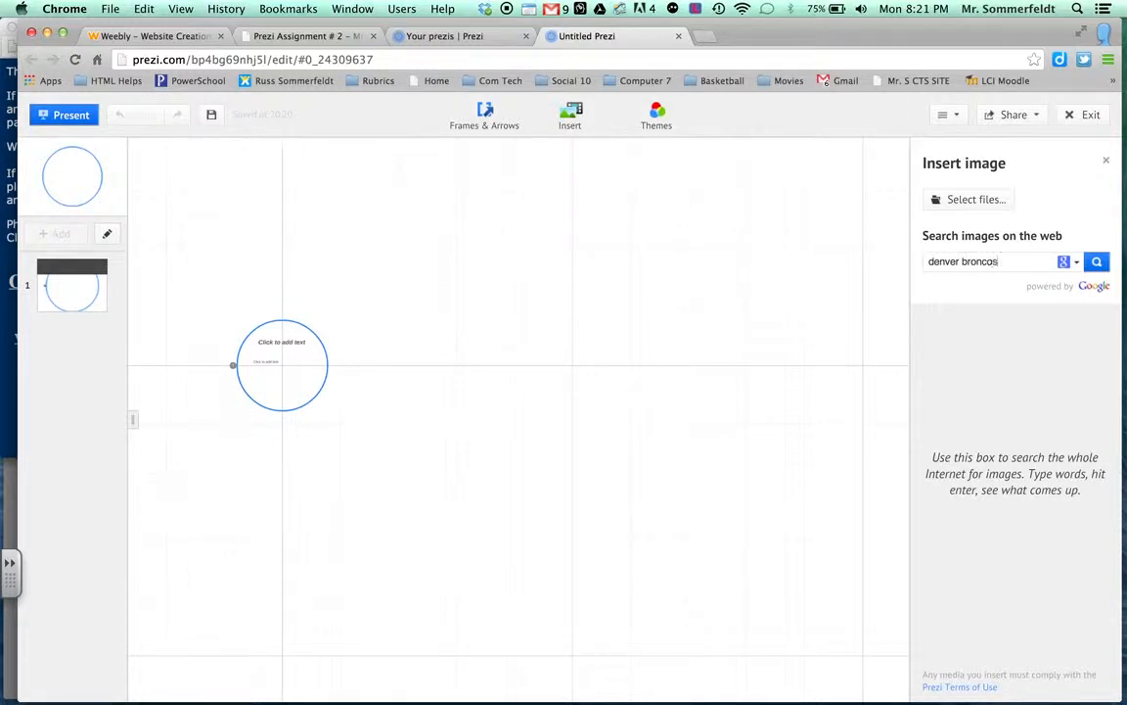
{"action": "left_click", "coordinate": [1096, 263]}
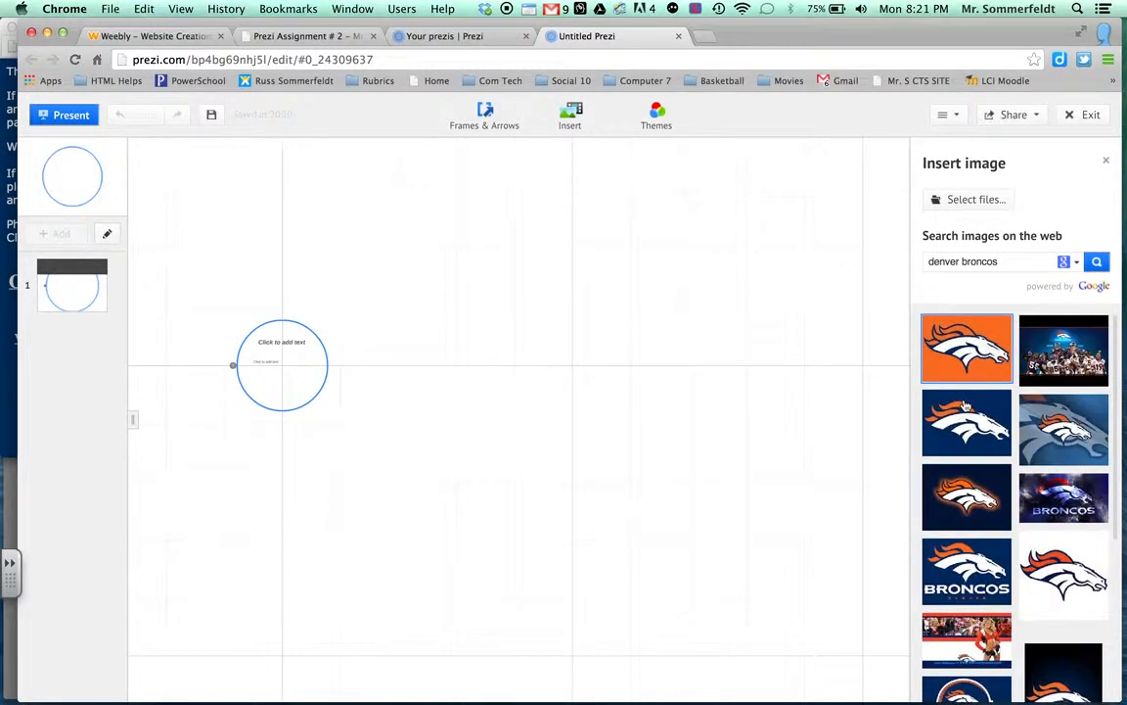
{"action": "left_click_drag", "start_coordinate": [966, 405], "coordinate": [592, 257]}
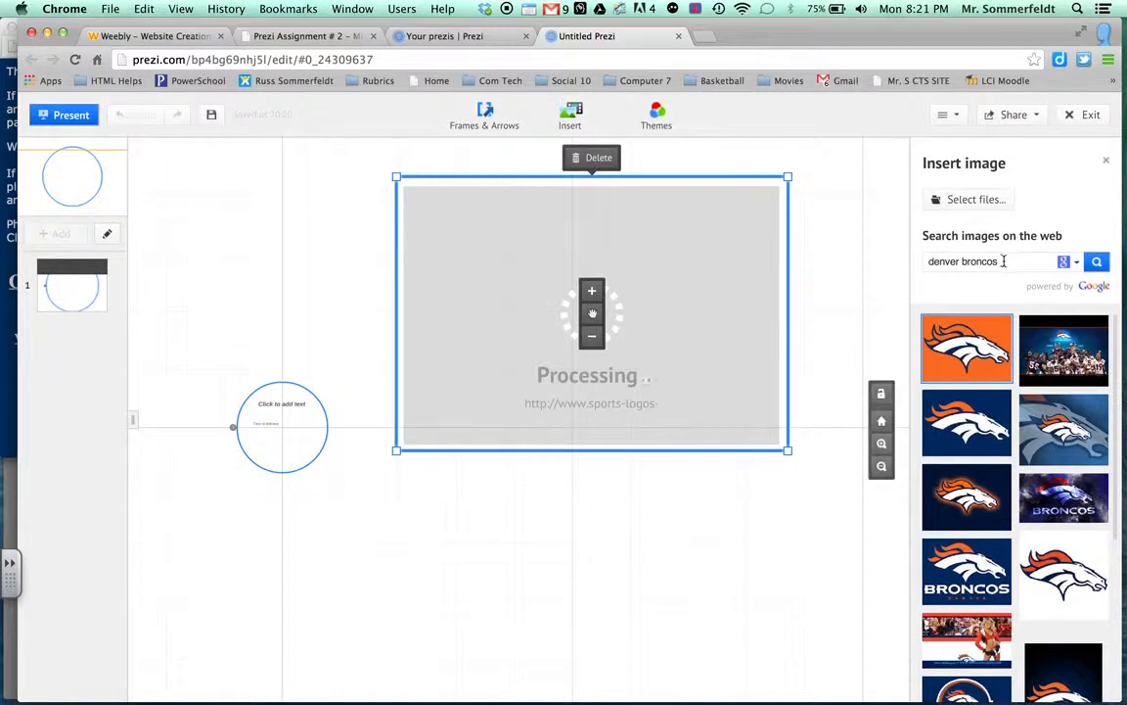
- Search web images for "Rodeo" and insert the steer wrestling photo below the circle frame
{"action": "left_click_drag", "start_coordinate": [1003, 261], "coordinate": [903, 261]}
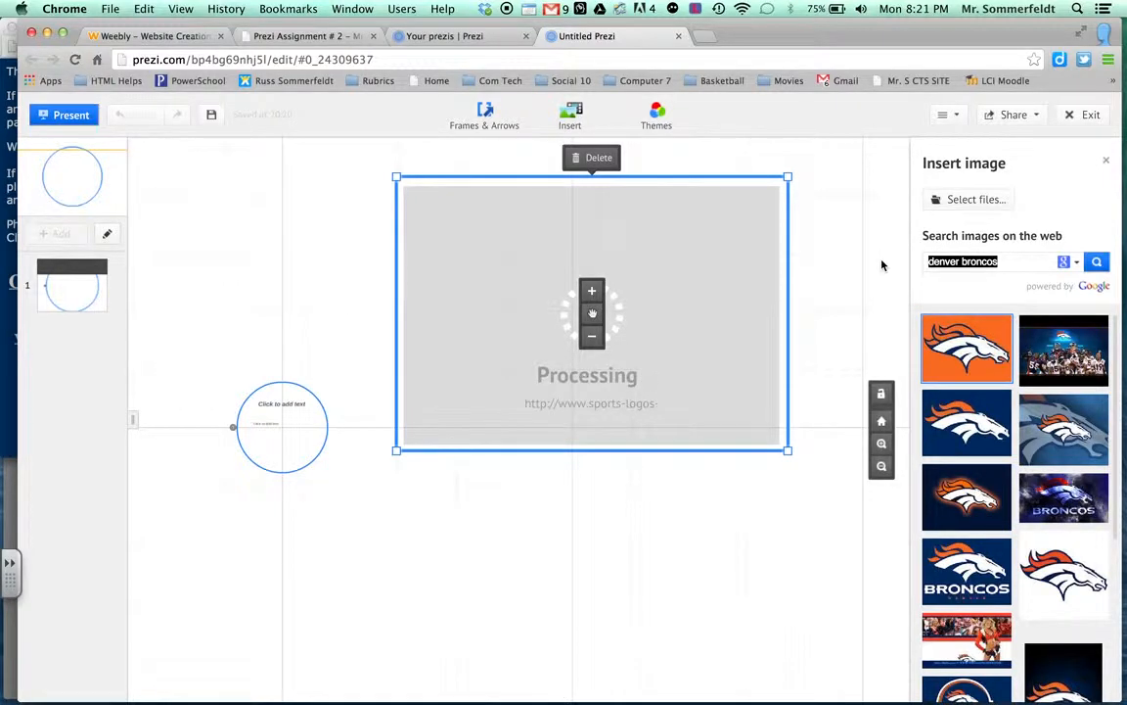
{"action": "type", "text": "Rodeo"}
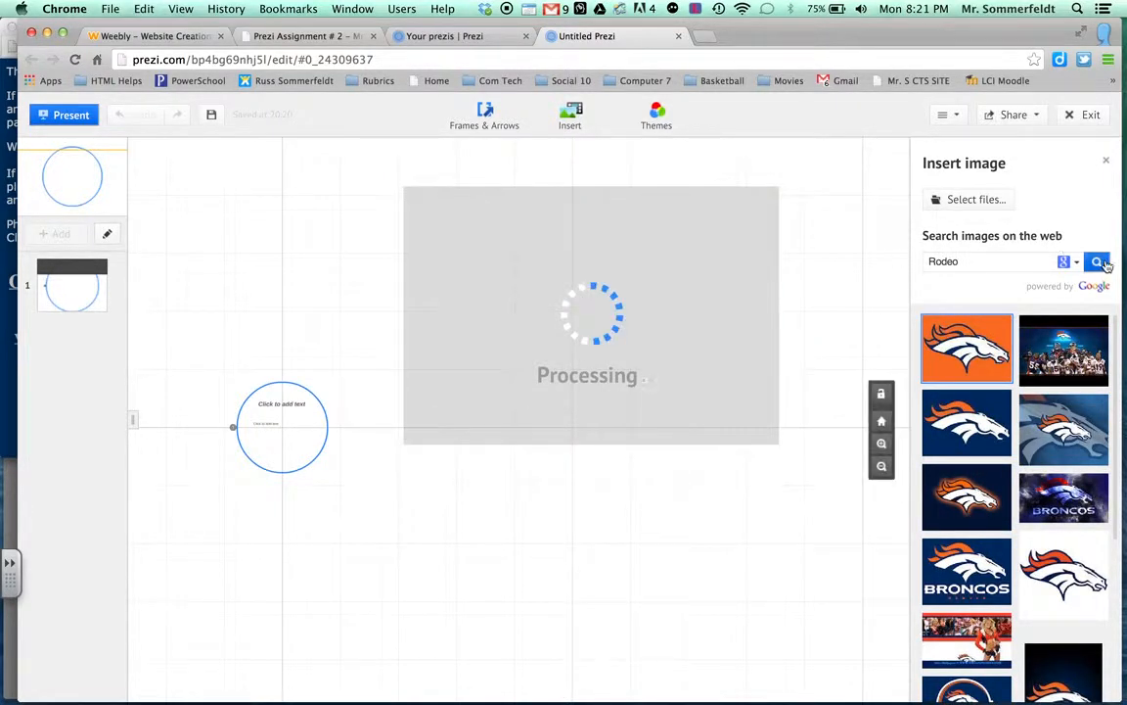
{"action": "left_click", "coordinate": [1098, 262]}
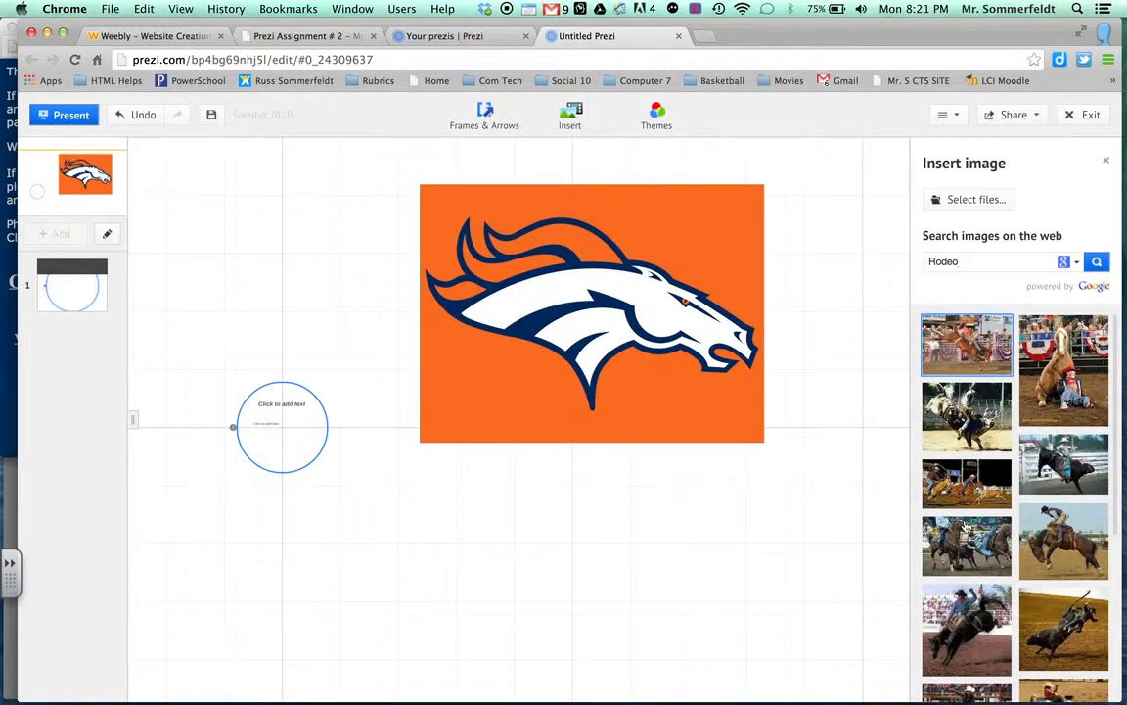
{"action": "left_click_drag", "start_coordinate": [967, 545], "coordinate": [418, 626]}
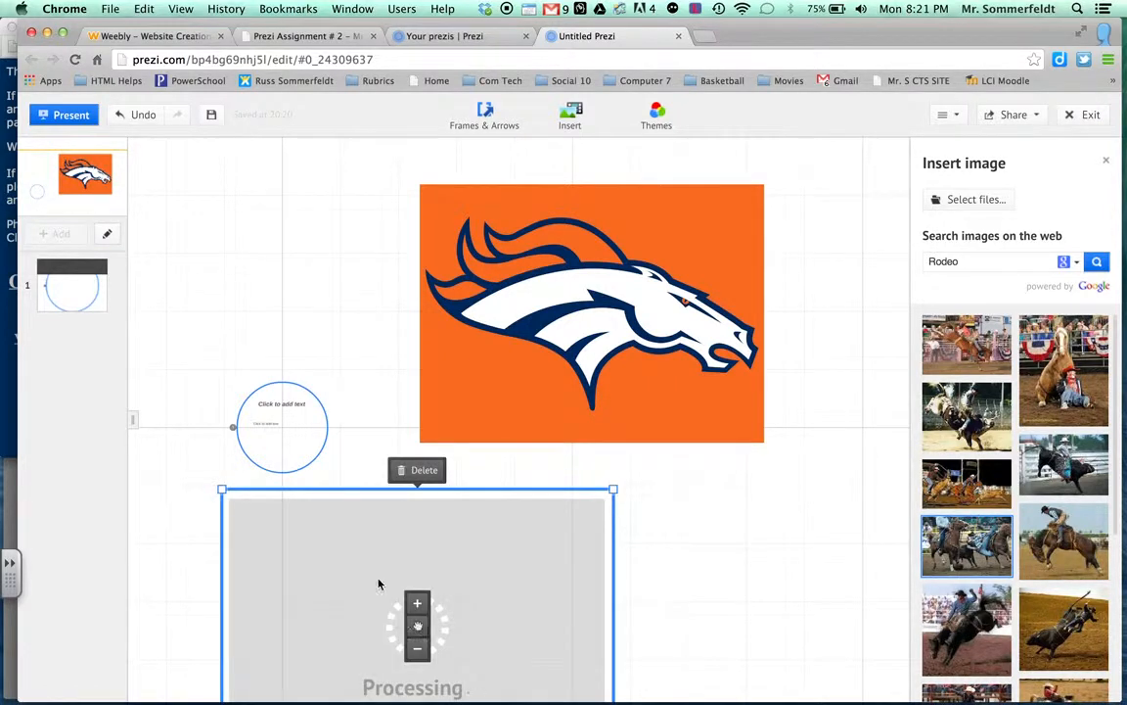
- Start inserting a YouTube video into the prezi and open youtube.com in a new browser tab
{"action": "left_click", "coordinate": [586, 124]}
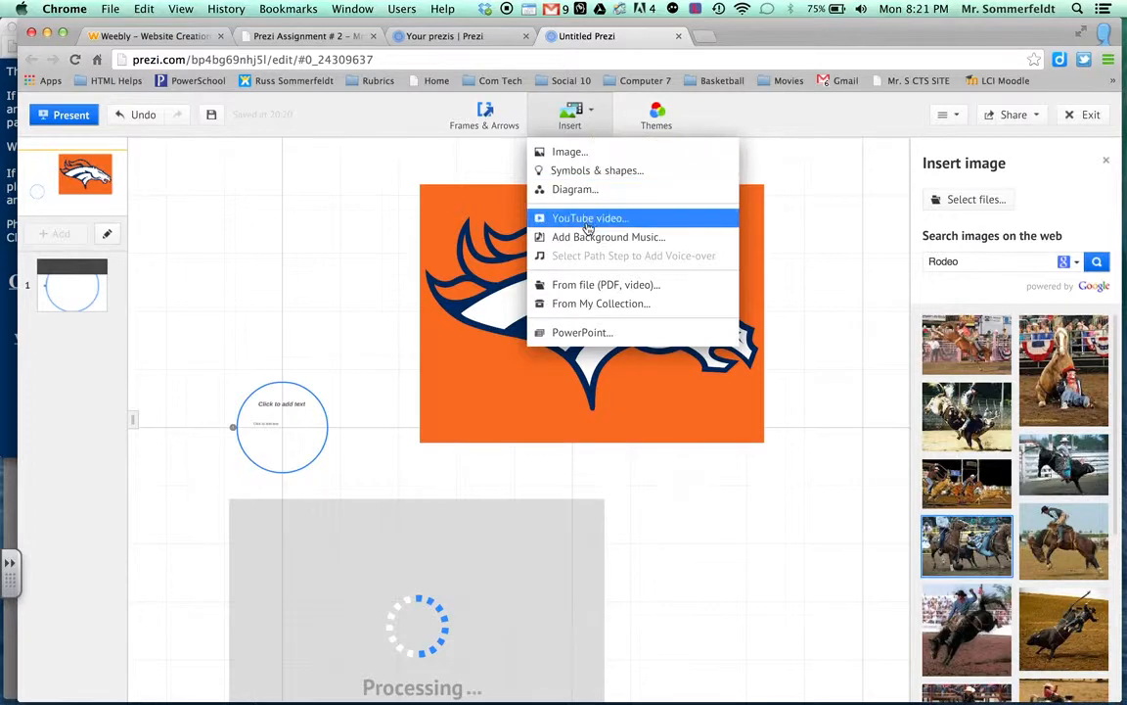
{"action": "left_click", "coordinate": [536, 217]}
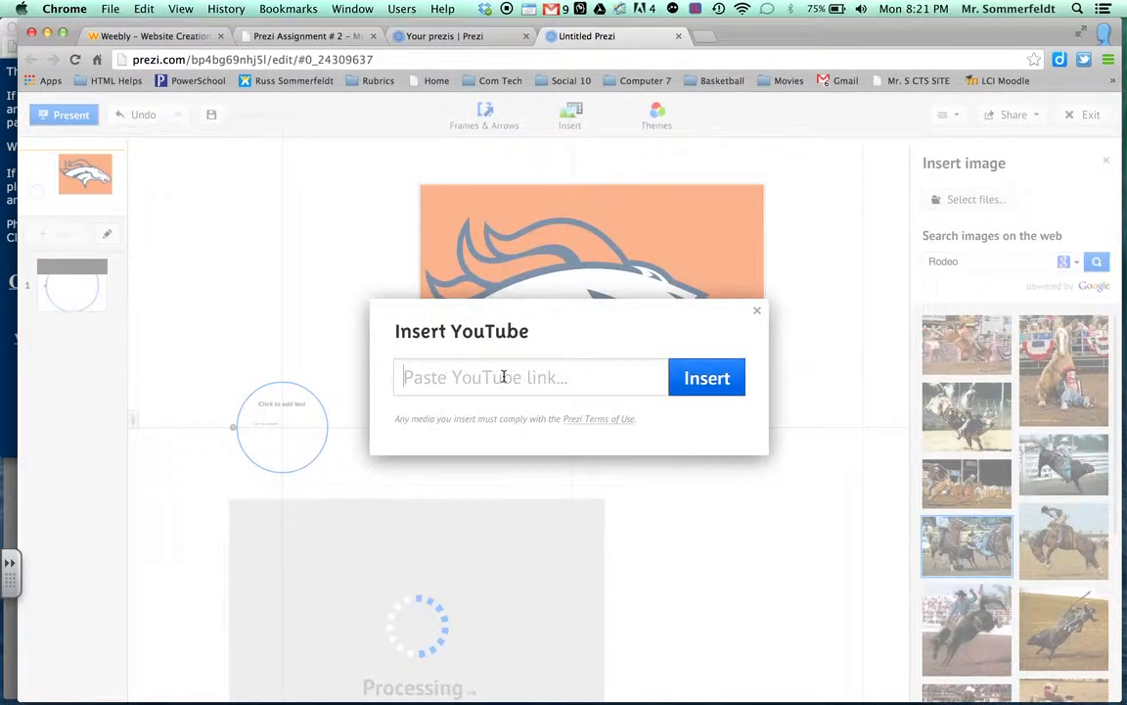
{"action": "left_click", "coordinate": [705, 36]}
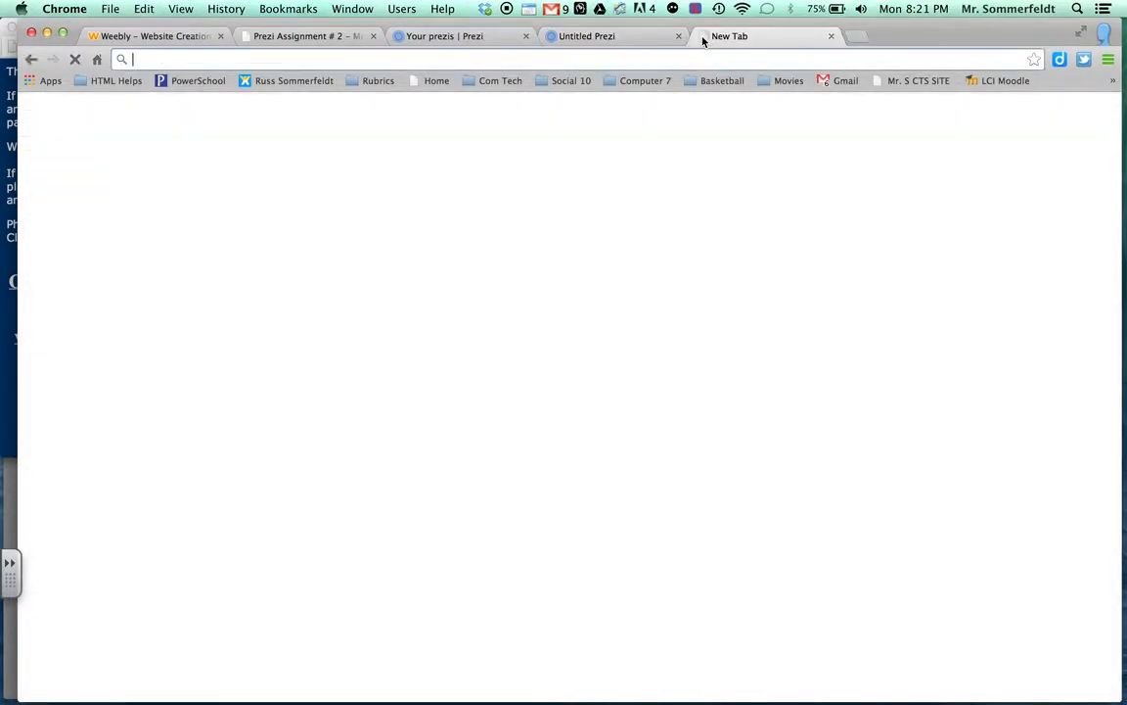
{"action": "type", "text": "youtube.com"}
{"action": "key", "text": "Return"}
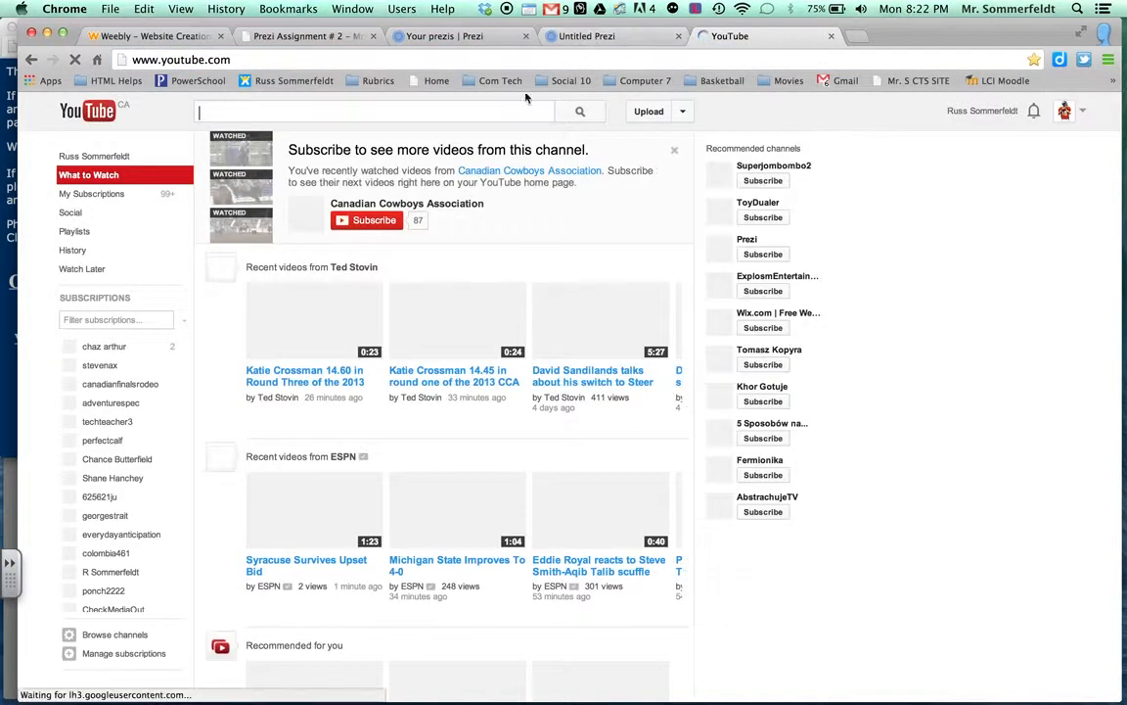
- Search YouTube for the account holder's name and open the steer wrestling video
{"action": "type", "text": "russ s"}
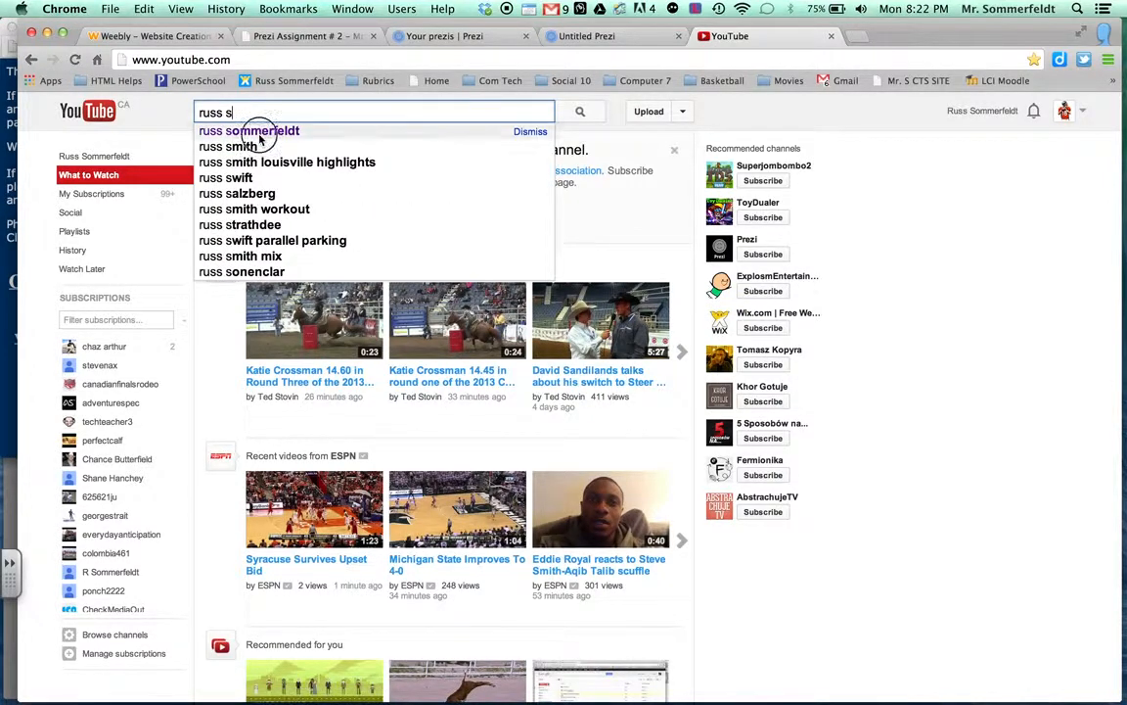
{"action": "left_click", "coordinate": [259, 131]}
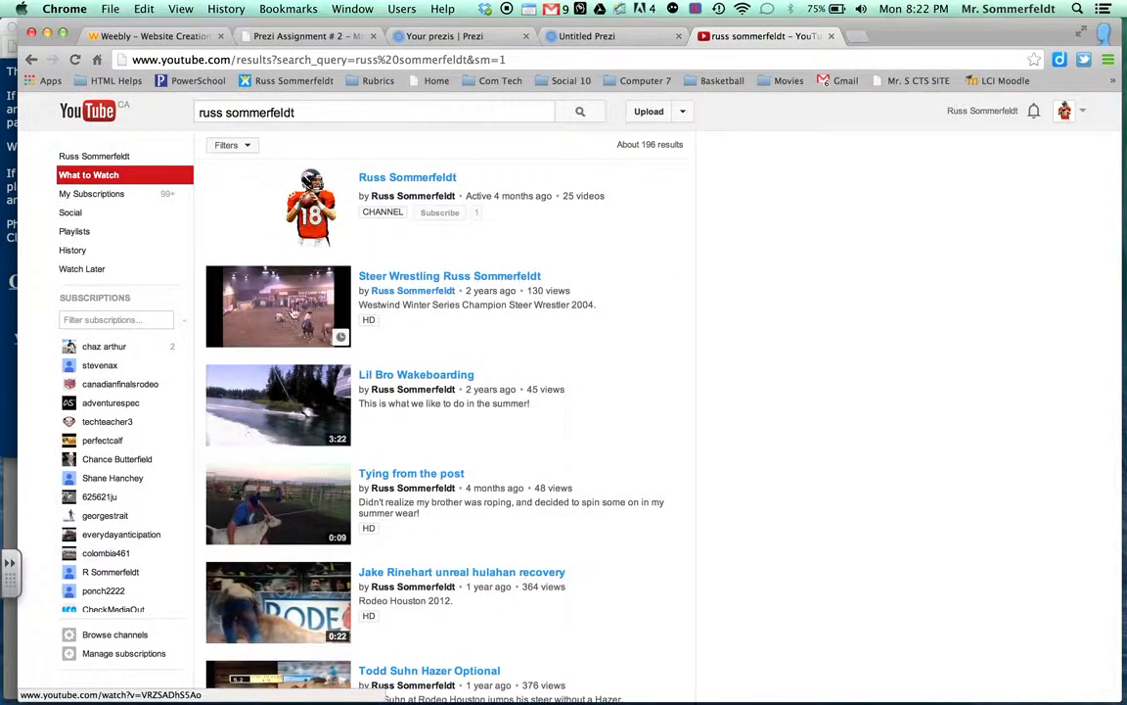
{"action": "left_click", "coordinate": [401, 278]}
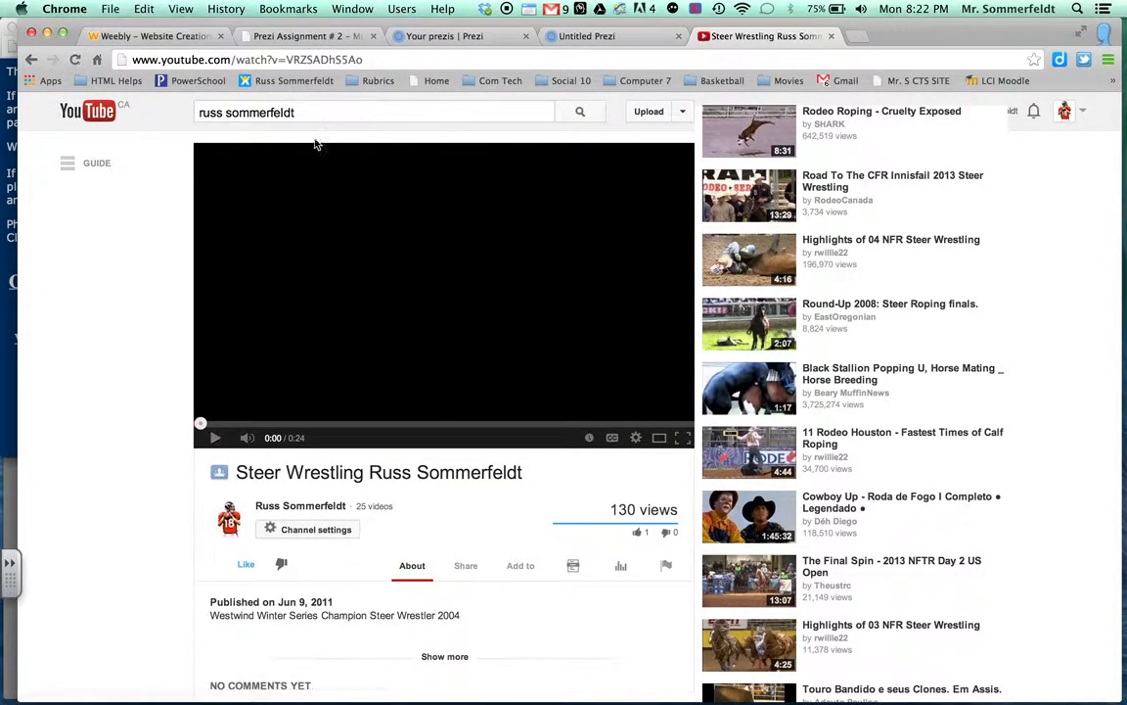
- Copy the steer wrestling video's web address and return to the untitled prezi's YouTube link prompt
{"action": "left_click_drag", "start_coordinate": [366, 60], "coordinate": [98, 58]}
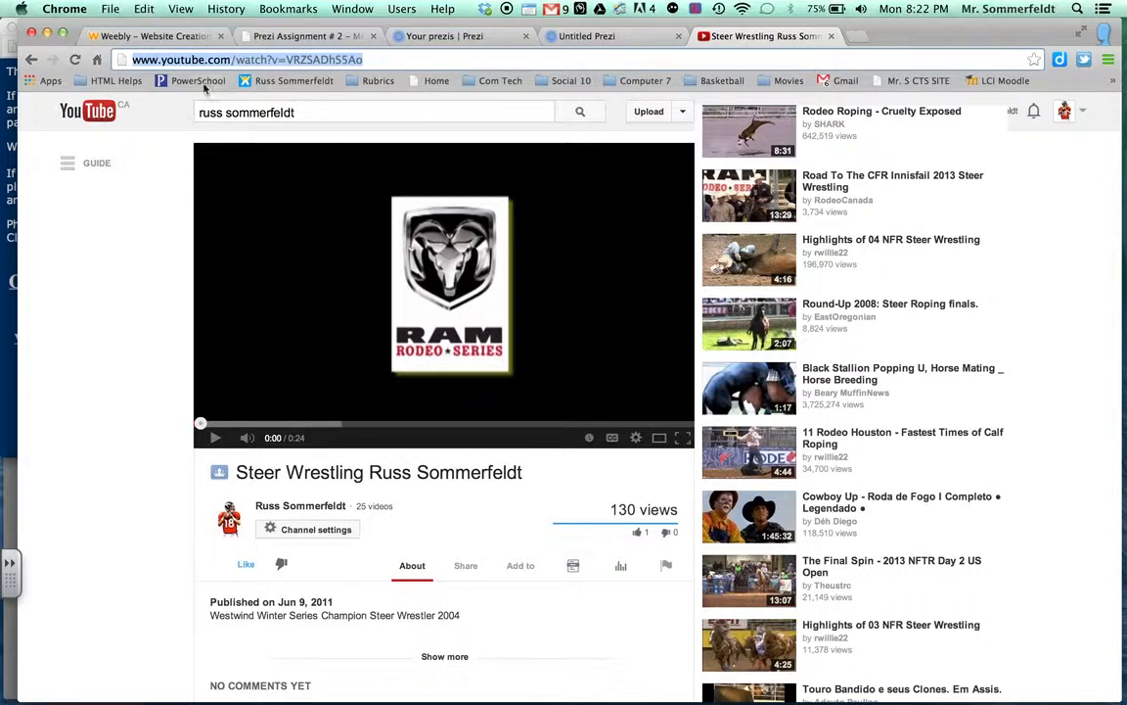
{"action": "right_click", "coordinate": [241, 64]}
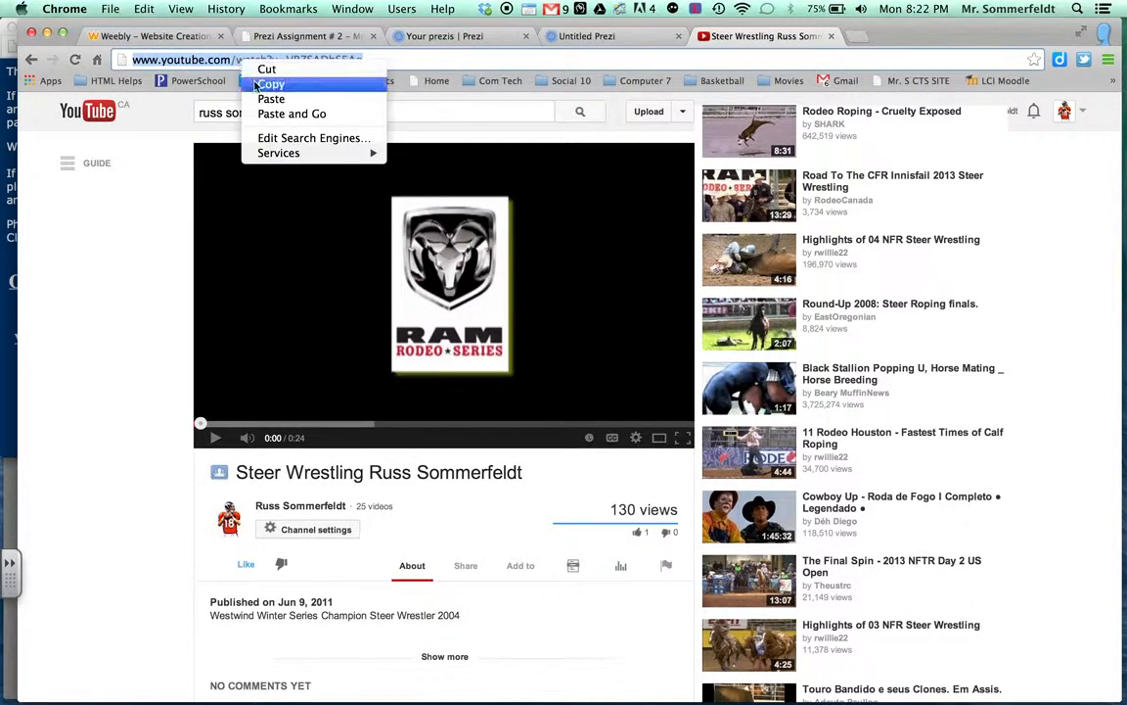
{"action": "left_click", "coordinate": [270, 85]}
{"action": "left_click", "coordinate": [546, 35]}
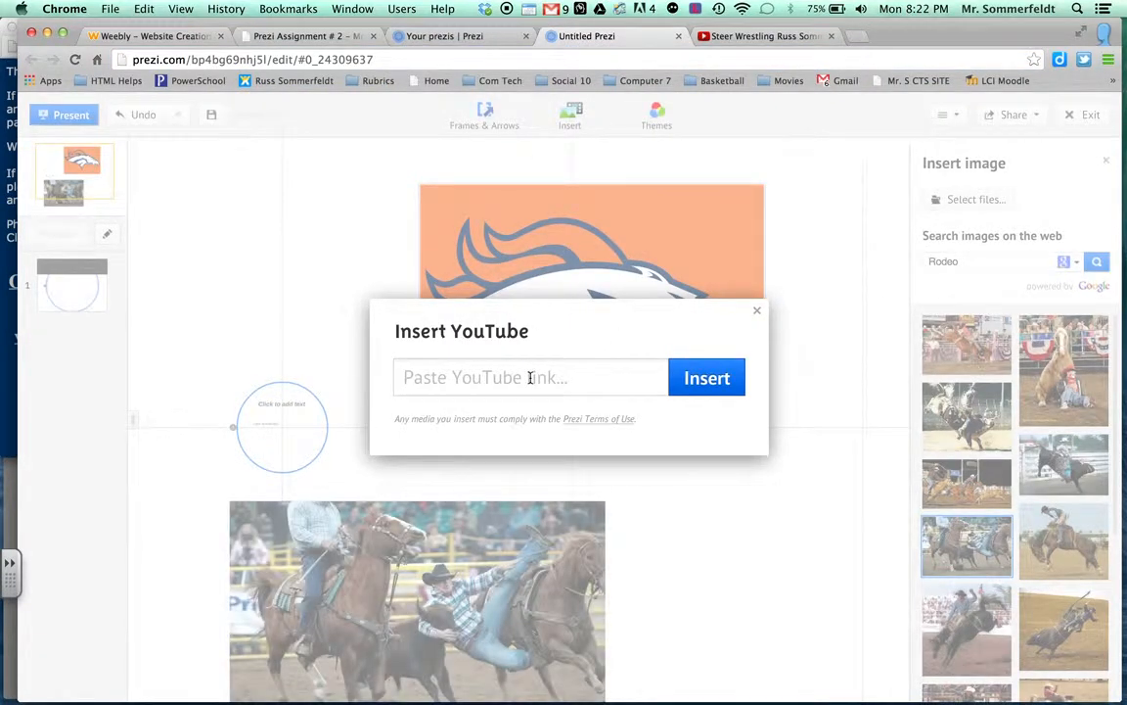
- Try to insert the YouTube video using the copied video address
{"action": "key", "text": "super+v"}
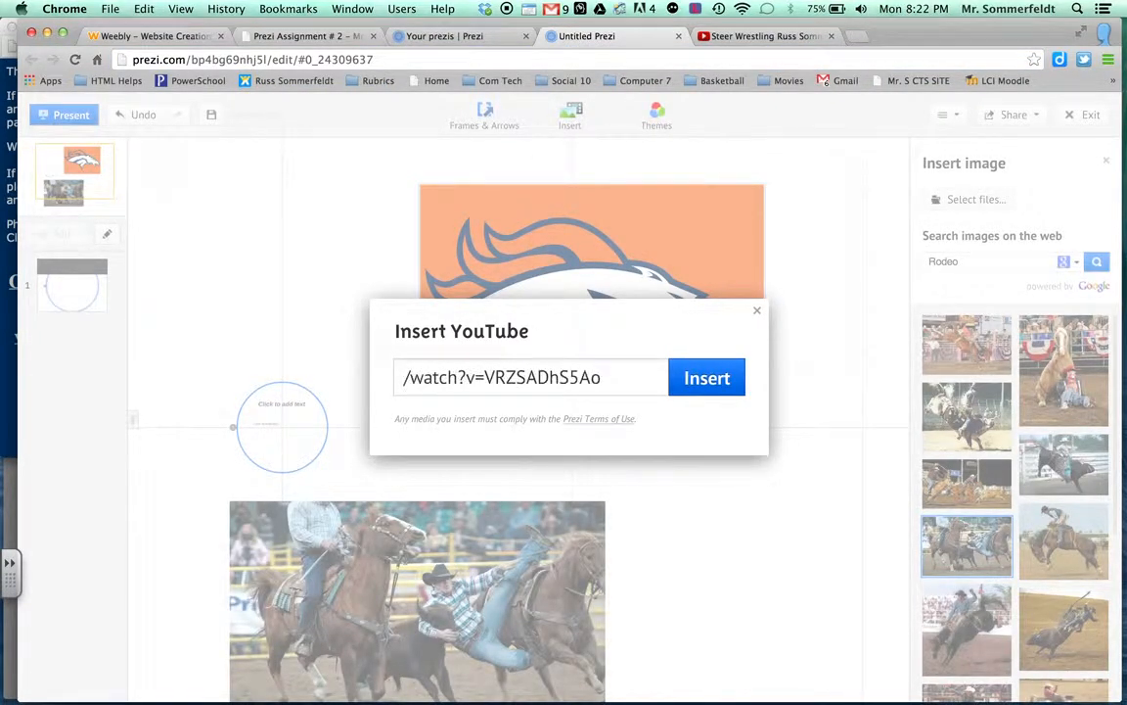
{"action": "right_click", "coordinate": [499, 383]}
{"action": "left_click", "coordinate": [531, 493]}
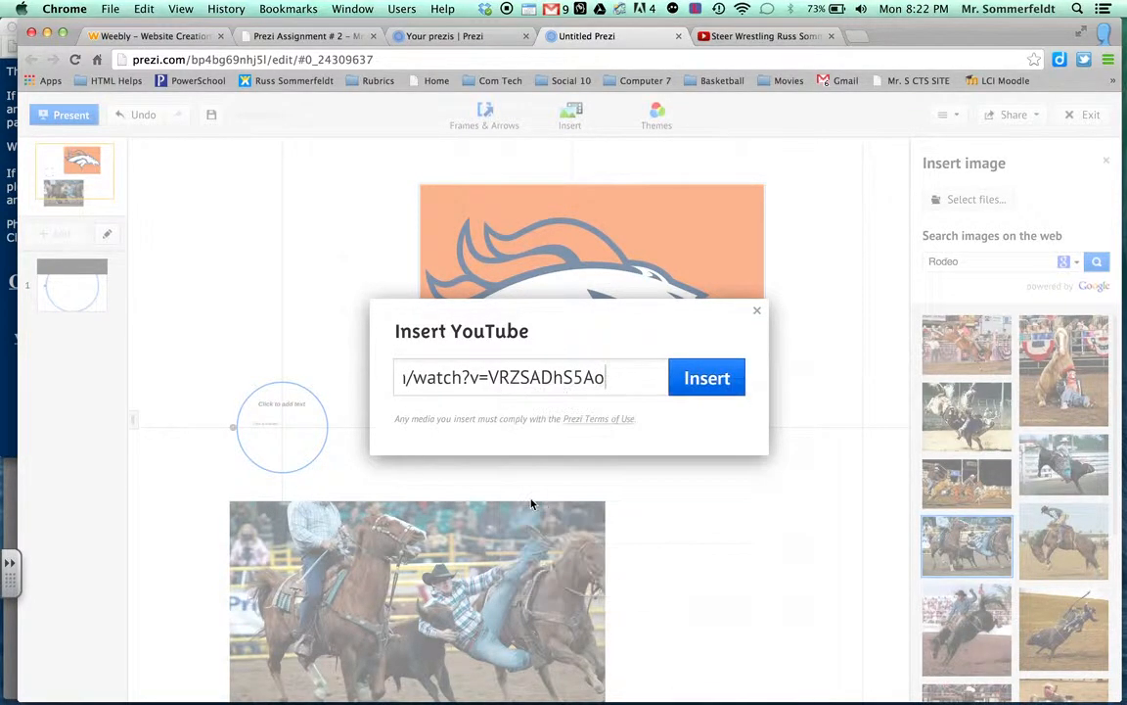
{"action": "left_click", "coordinate": [719, 388]}
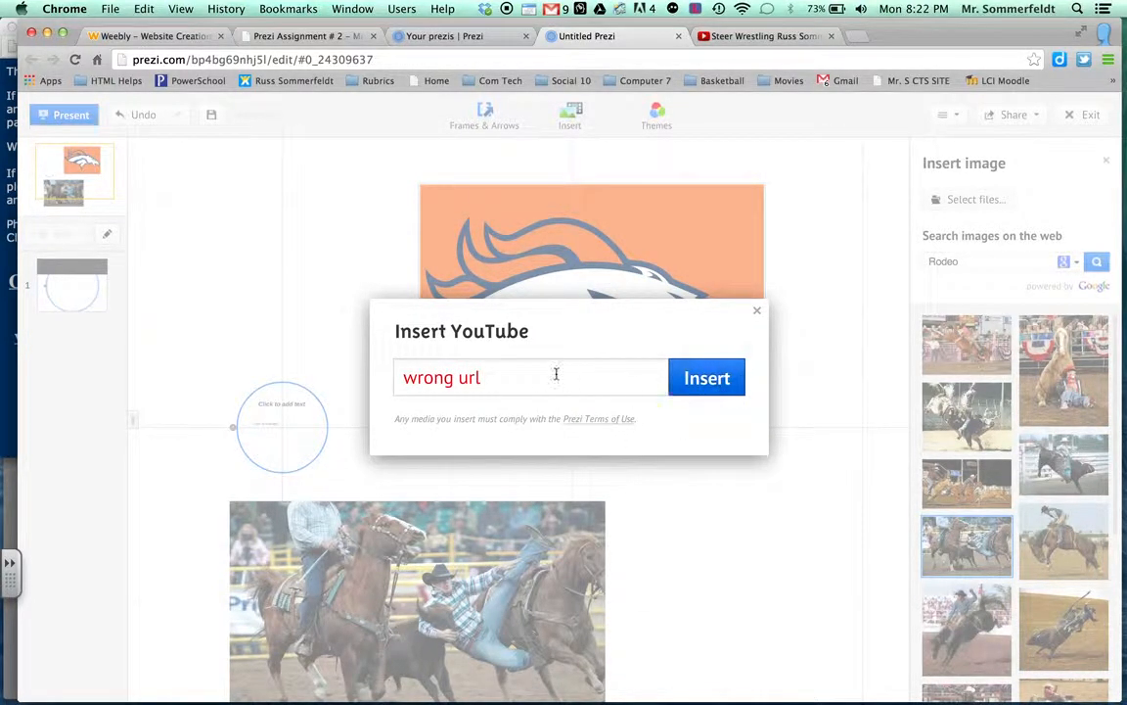
- Replace the YouTube link entry with the copied steer wrestling video address and insert the video
{"action": "left_click_drag", "start_coordinate": [556, 374], "coordinate": [335, 373]}
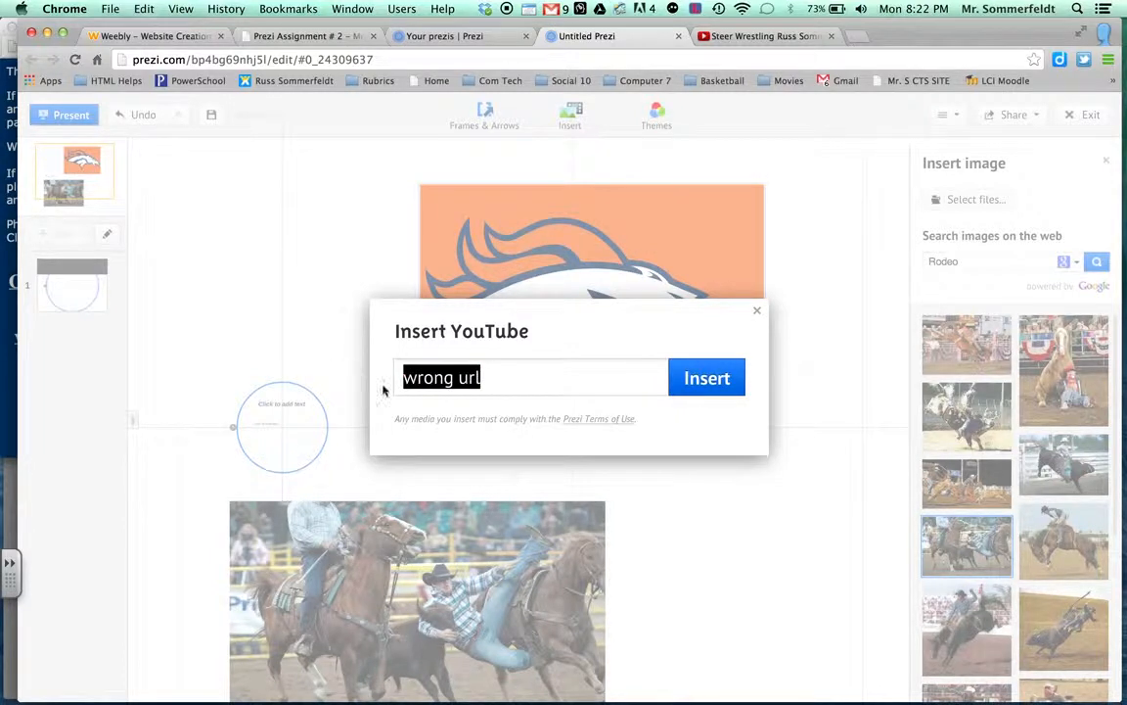
{"action": "left_click", "coordinate": [503, 385]}
{"action": "key", "text": "ctrl+v"}
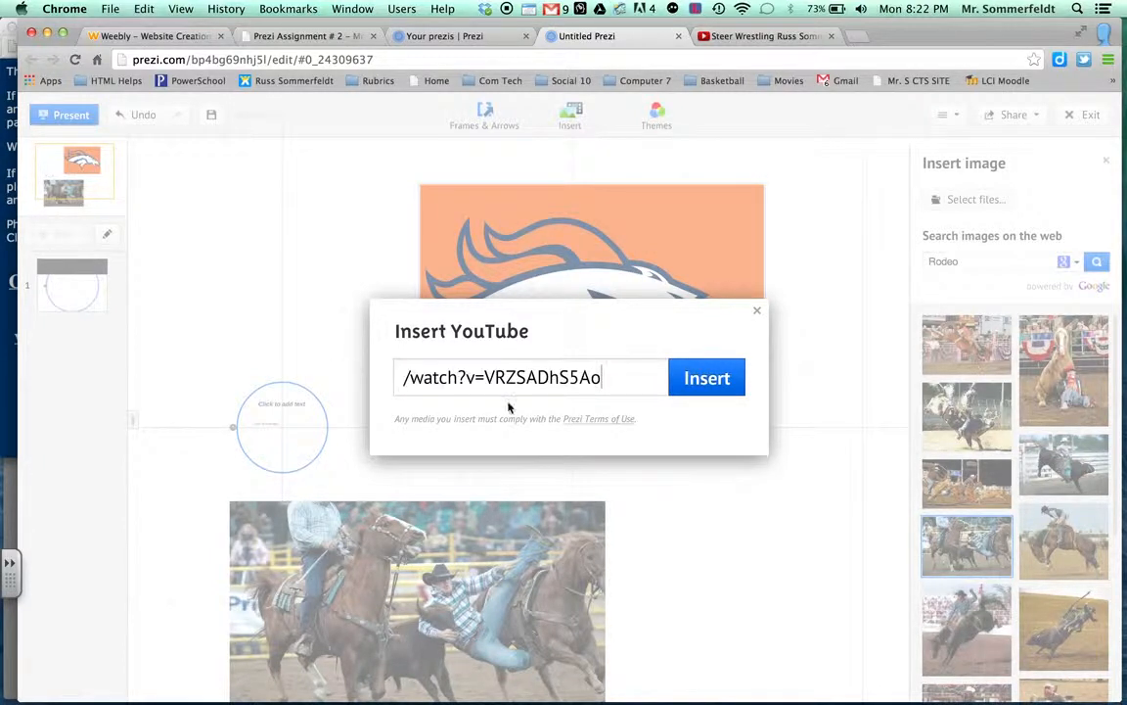
{"action": "left_click", "coordinate": [707, 379]}
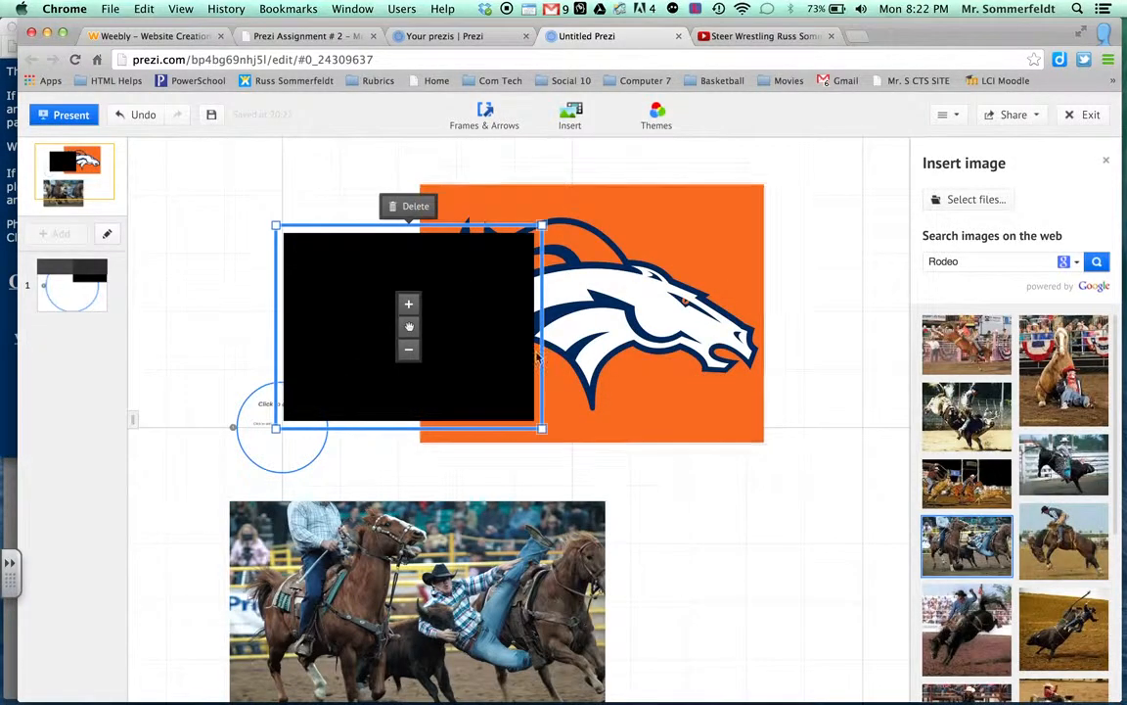
- Spread the items around the circle frame: the video to its upper left, the Broncos logo far to its upper right, the rodeo photo well below
{"action": "left_click_drag", "start_coordinate": [323, 276], "coordinate": [208, 221]}
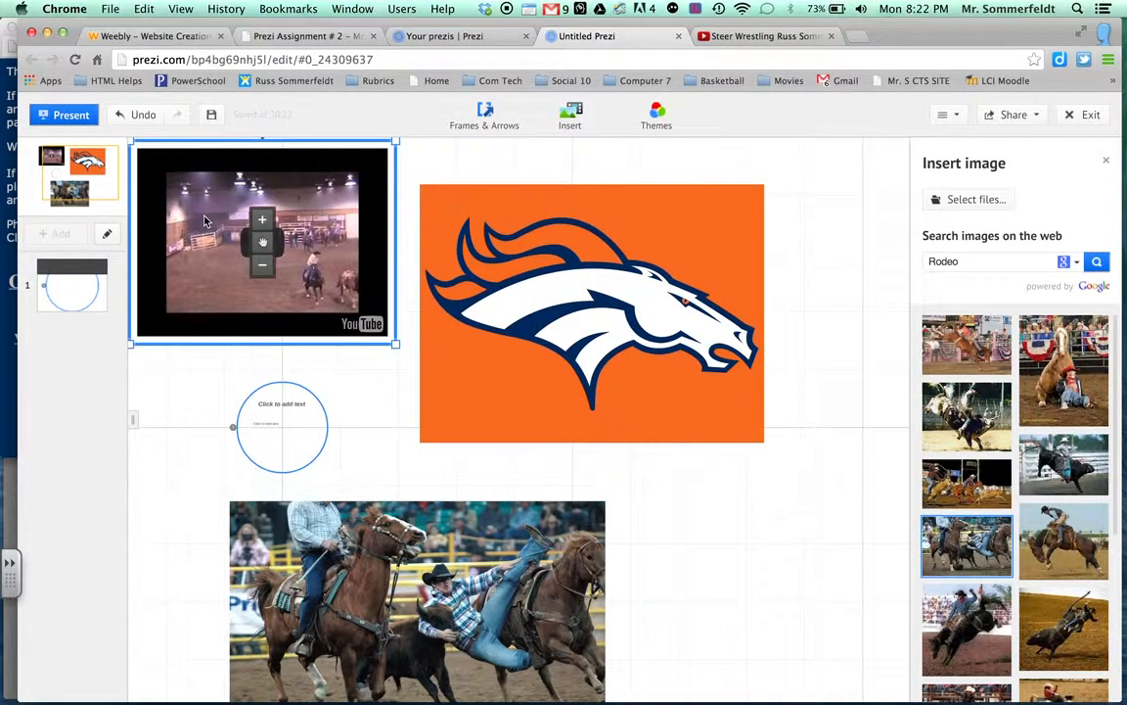
{"action": "left_click_drag", "start_coordinate": [528, 276], "coordinate": [658, 233]}
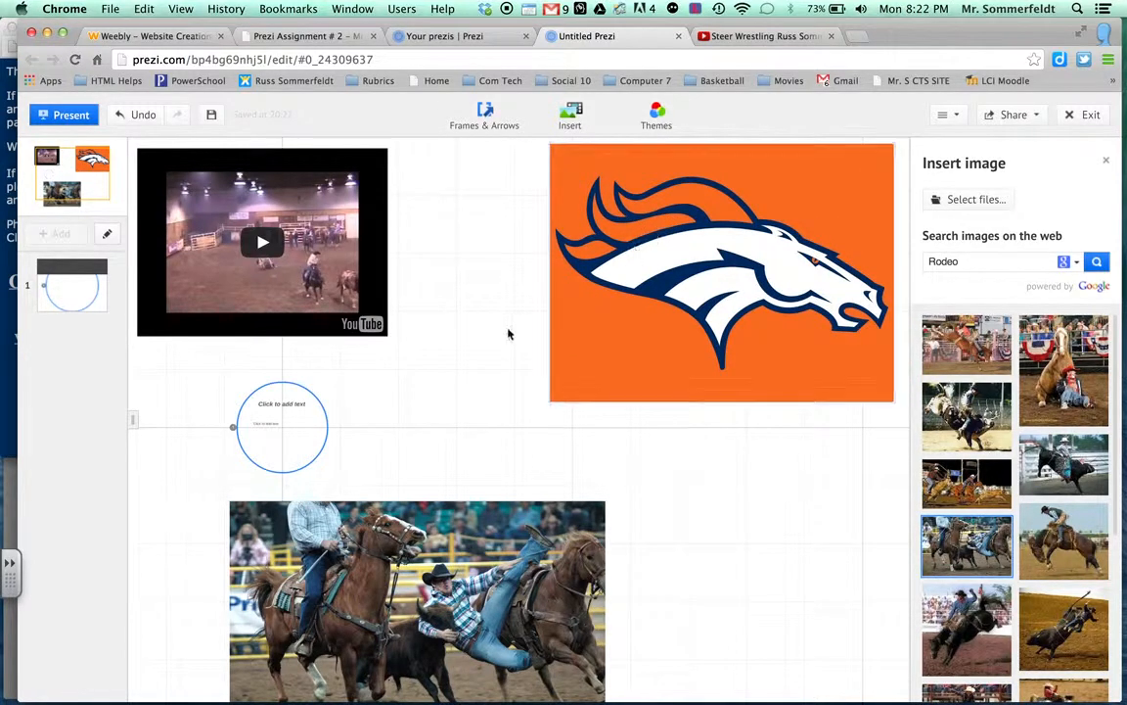
{"action": "scroll", "coordinate": [546, 293], "scroll_direction": "down", "scroll_amount": 2}
{"action": "scroll", "coordinate": [546, 294], "scroll_direction": "down", "scroll_amount": 5}
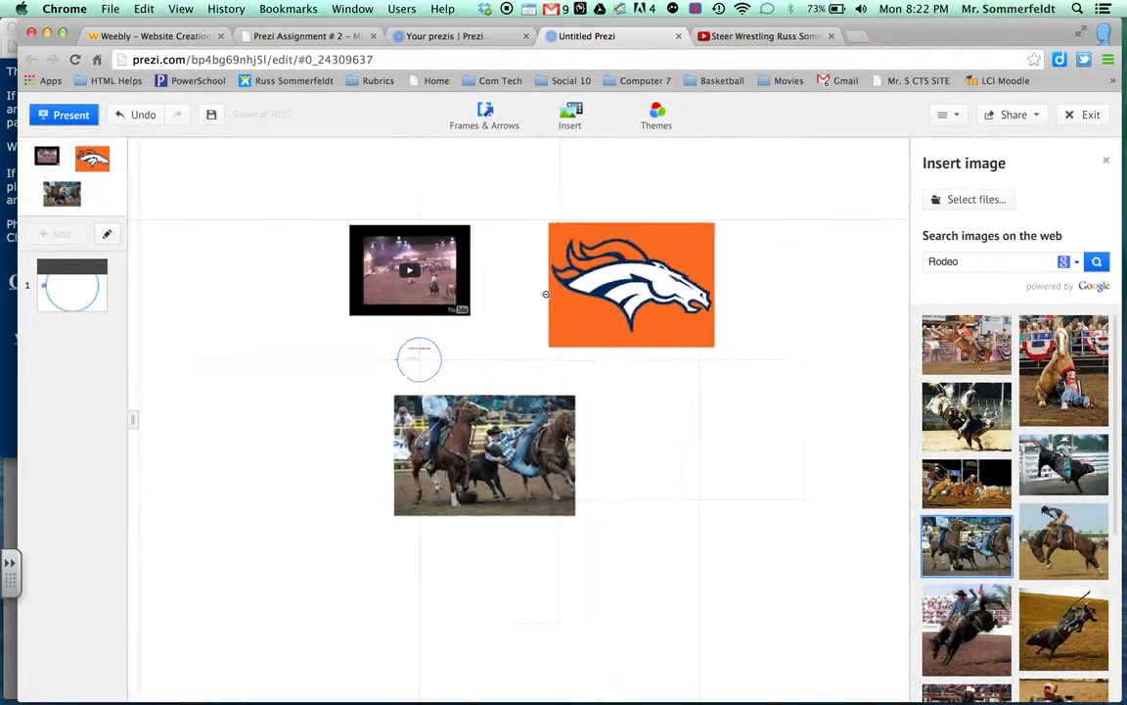
{"action": "left_click_drag", "start_coordinate": [598, 298], "coordinate": [756, 263]}
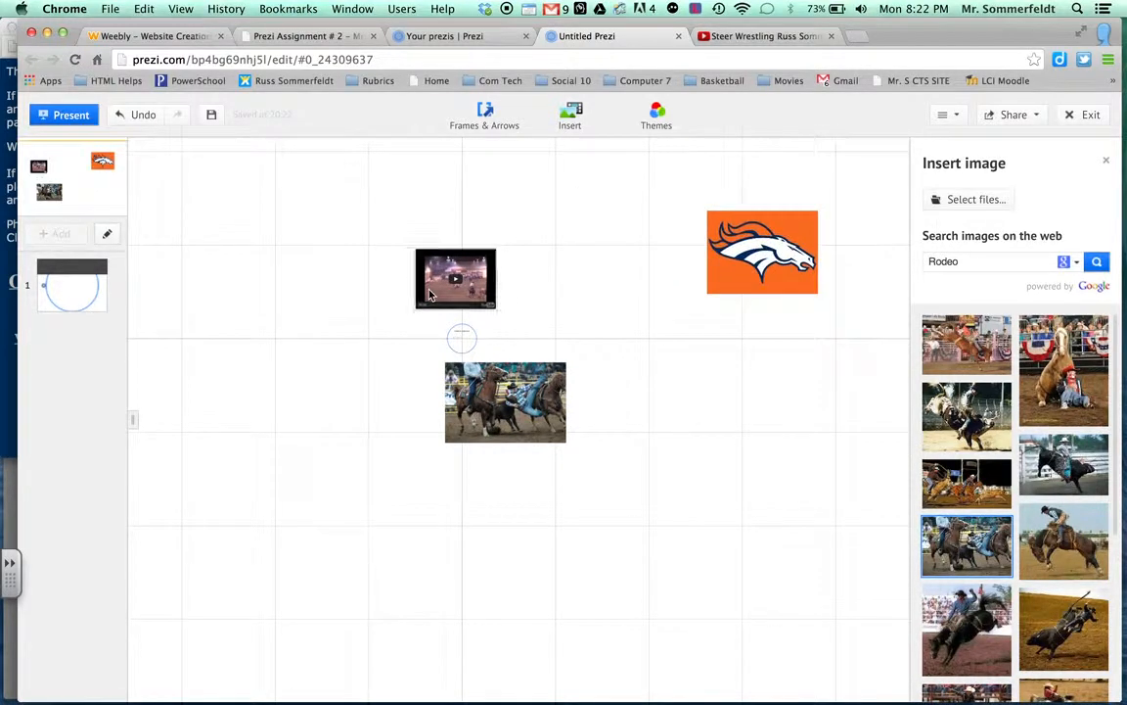
{"action": "left_click_drag", "start_coordinate": [402, 282], "coordinate": [202, 227]}
{"action": "left_click_drag", "start_coordinate": [480, 423], "coordinate": [436, 553]}
{"action": "left_click_drag", "start_coordinate": [249, 212], "coordinate": [326, 285]}
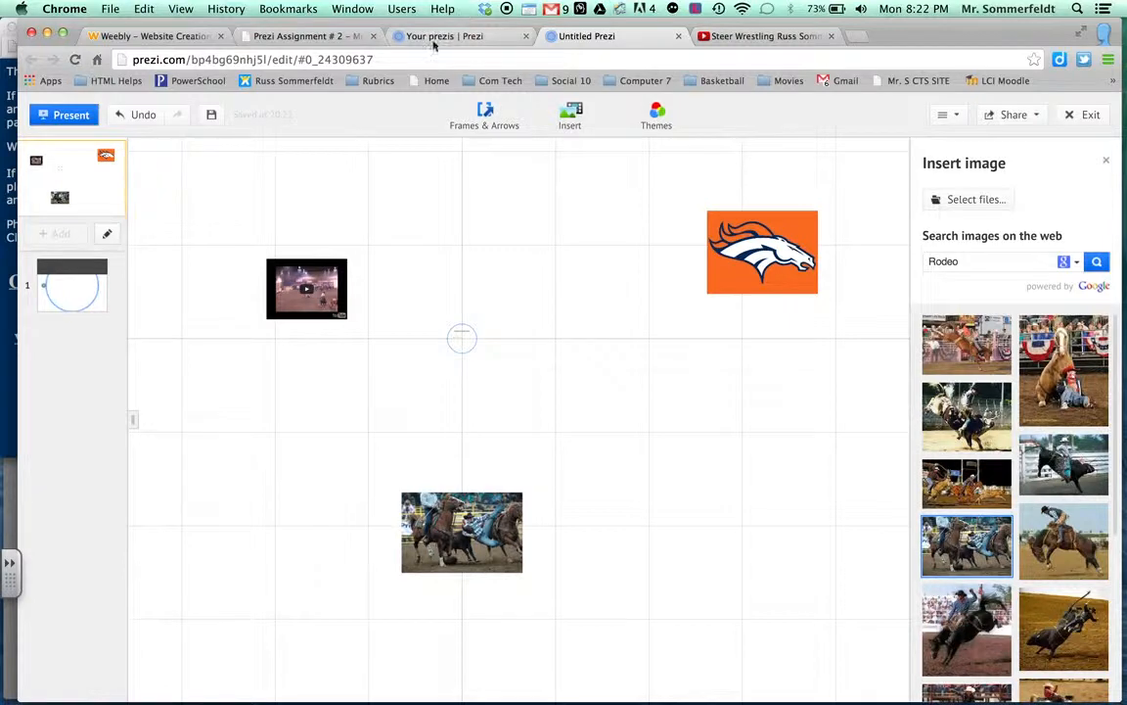
- Check the Prezi Assignment # 2 requirements, return to the prezi and add the text "My Favorite Football Team" centered above the Broncos logo
{"action": "left_click", "coordinate": [322, 36]}
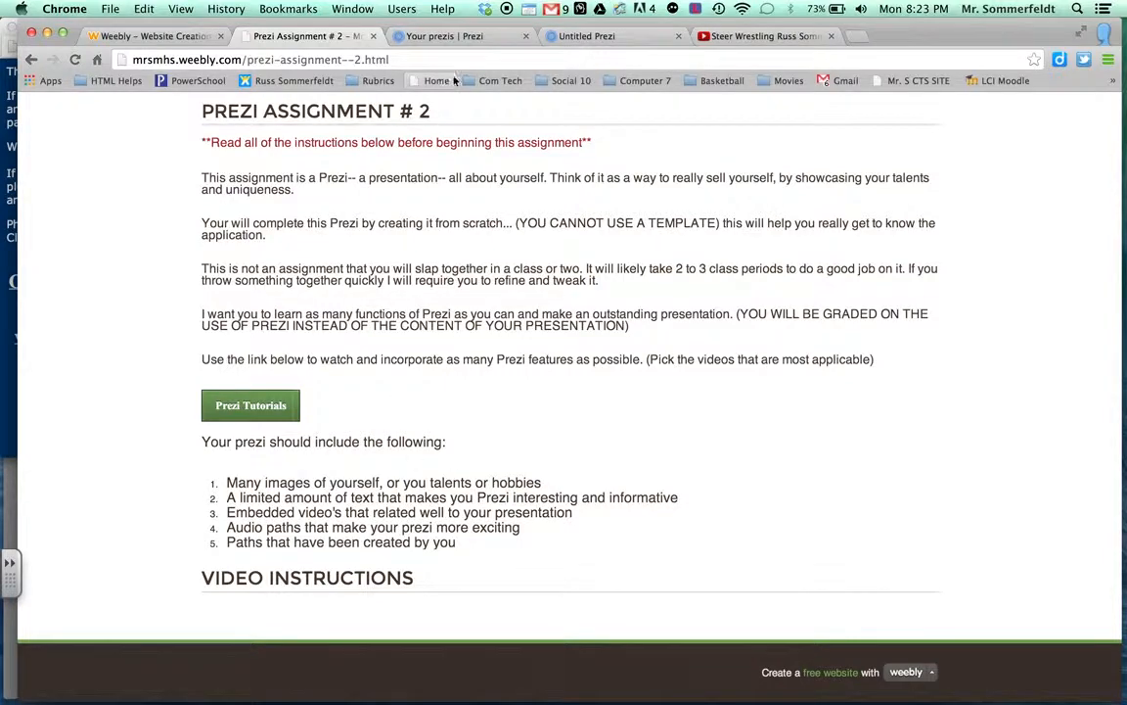
{"action": "left_click", "coordinate": [617, 36]}
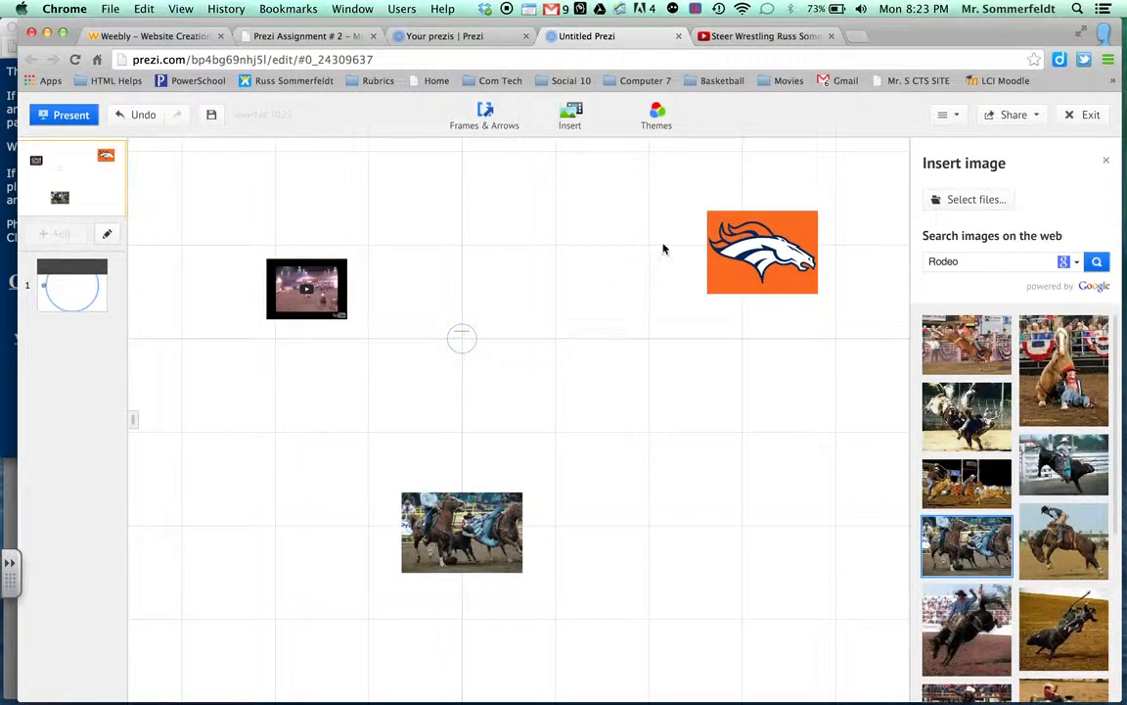
{"action": "left_click", "coordinate": [654, 188]}
{"action": "type", "text": "M"}
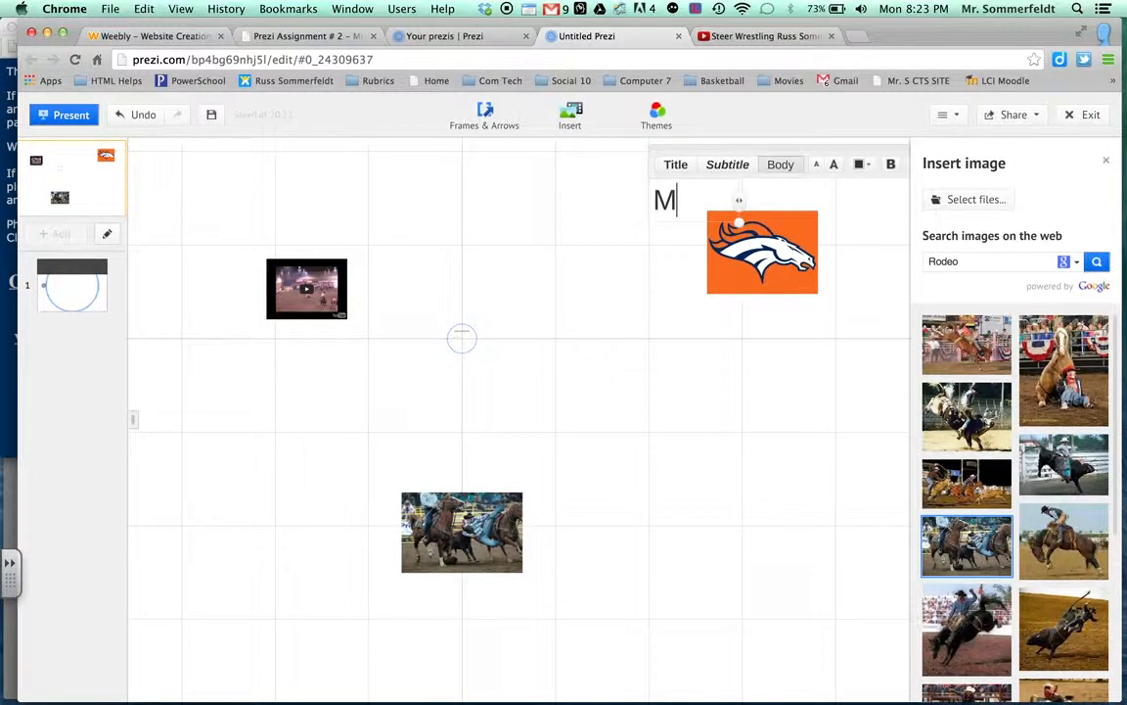
{"action": "type", "text": "y Favori"}
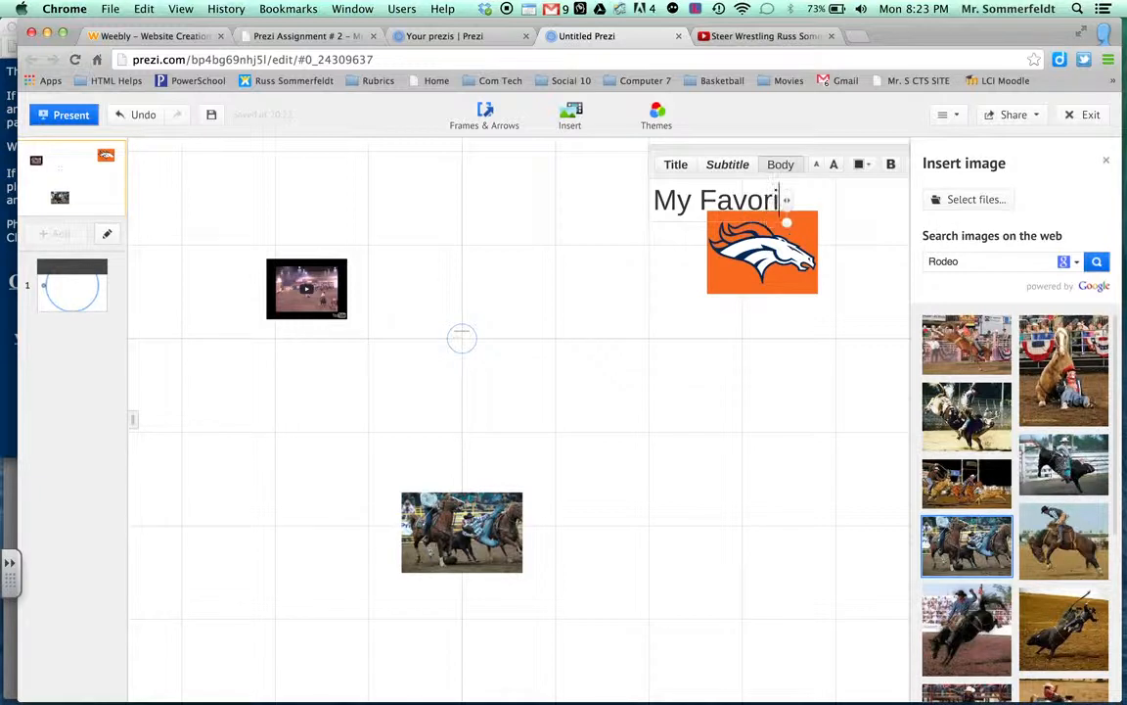
{"action": "type", "text": "te Fo"}
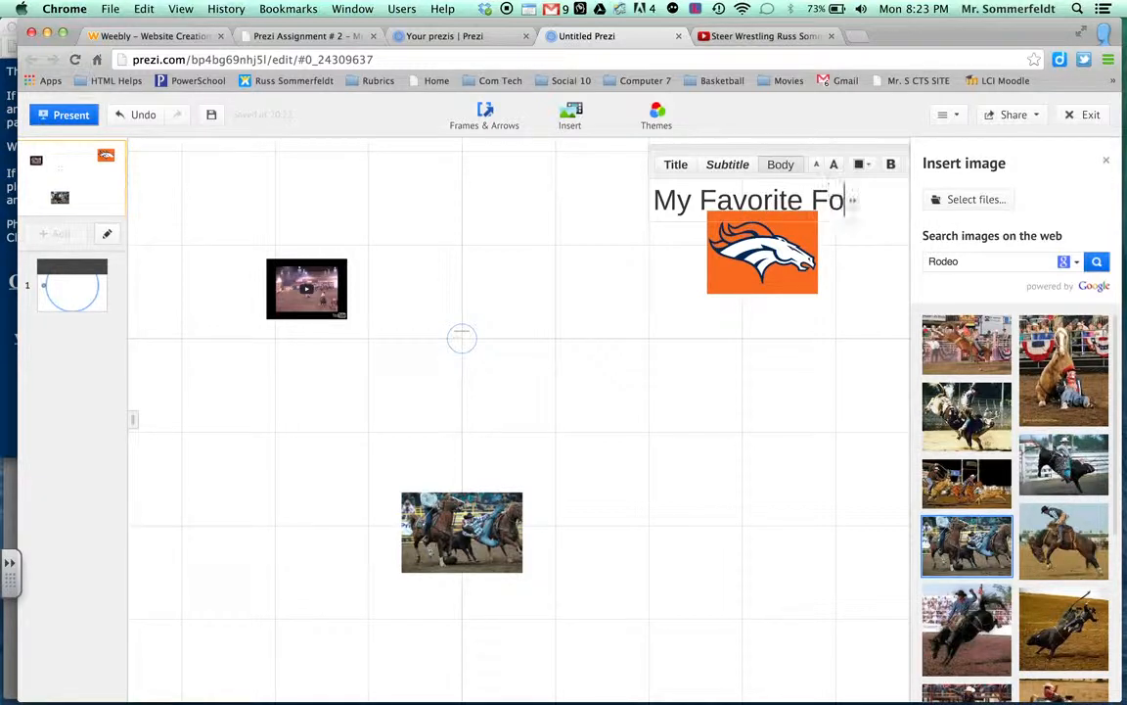
{"action": "type", "text": "otball Team"}
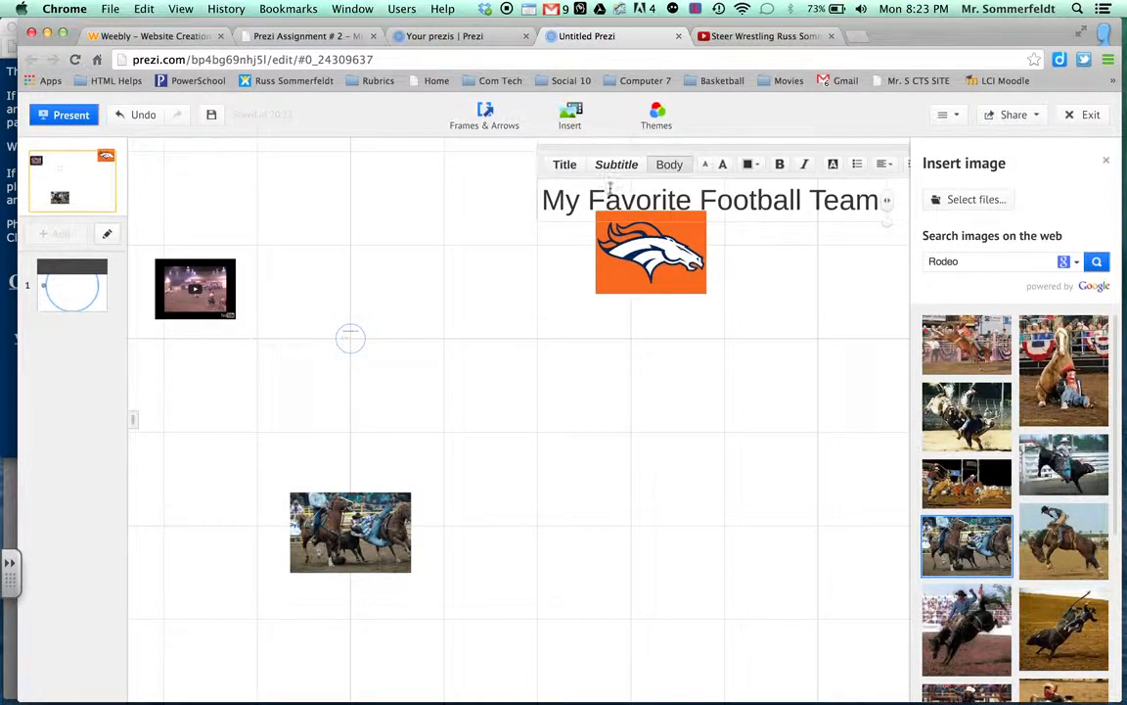
{"action": "left_click", "coordinate": [512, 289]}
{"action": "left_click_drag", "start_coordinate": [553, 193], "coordinate": [503, 171]}
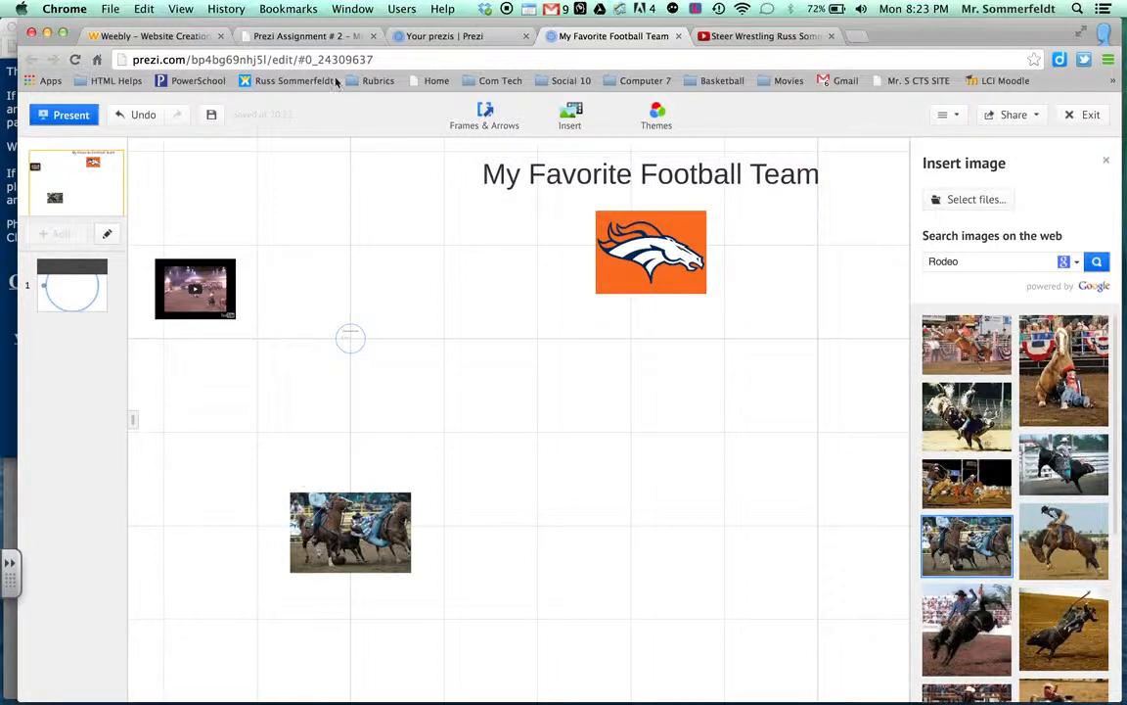
- Add the text "My Favorite Hobbies" and position it centered just above the rodeo photo
{"action": "left_click", "coordinate": [258, 474]}
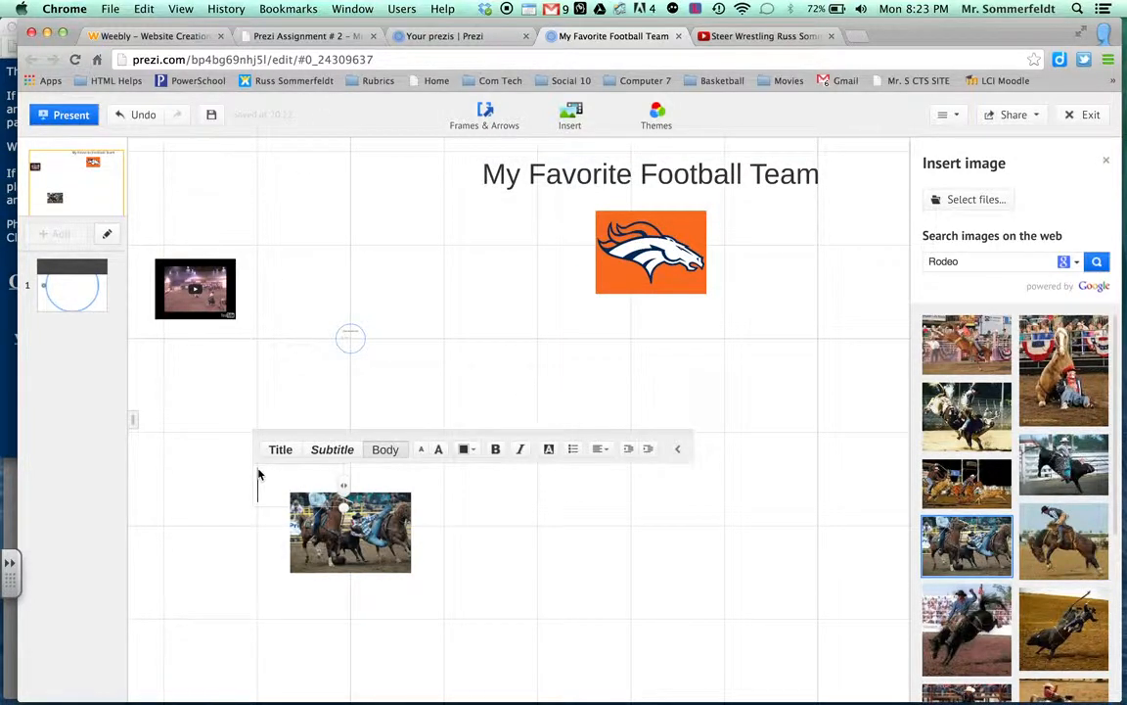
{"action": "type", "text": "My Favor"}
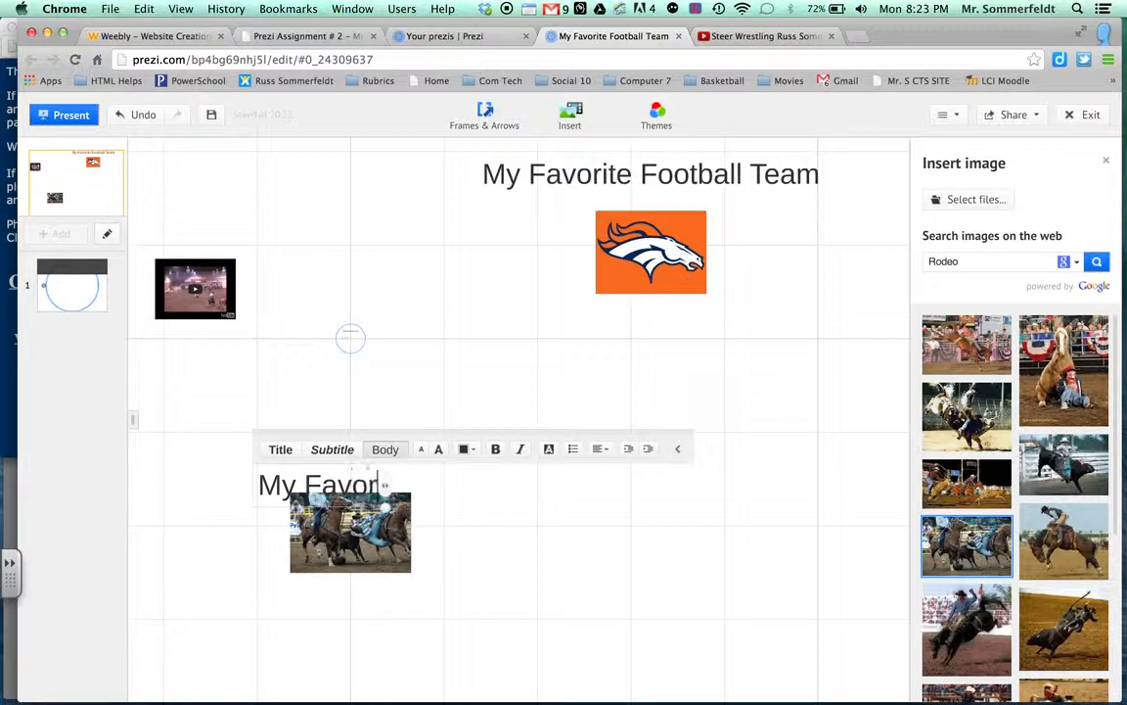
{"action": "type", "text": "ite Hobbie"}
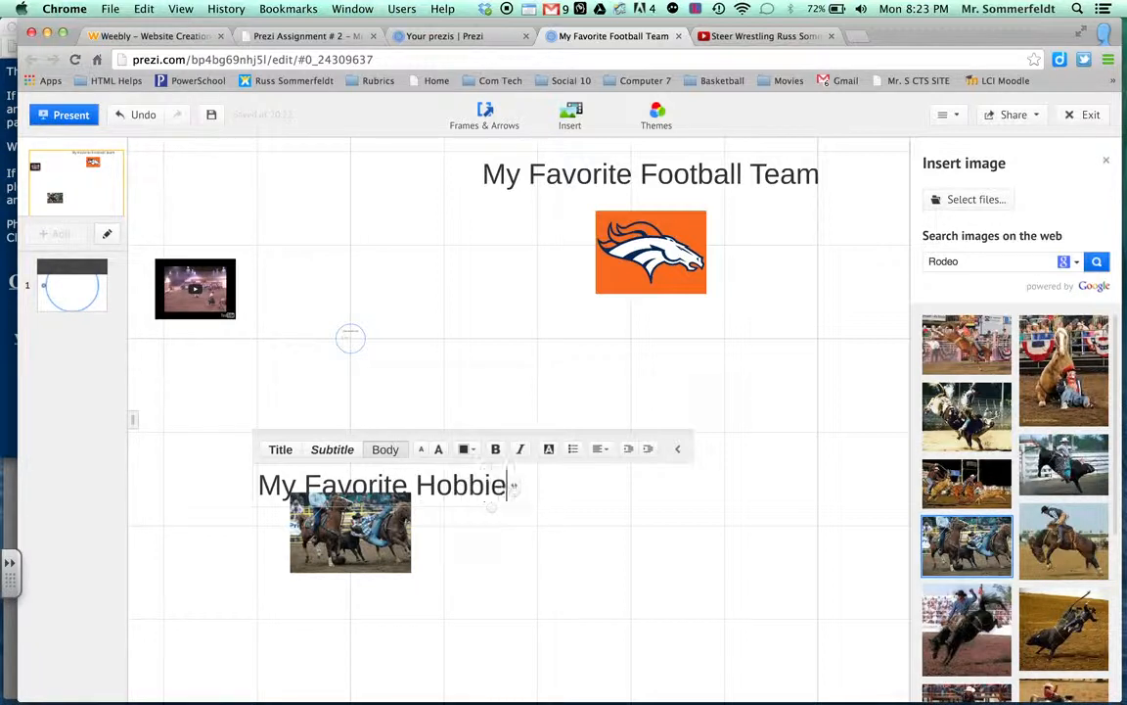
{"action": "type", "text": "s"}
{"action": "left_click", "coordinate": [483, 594]}
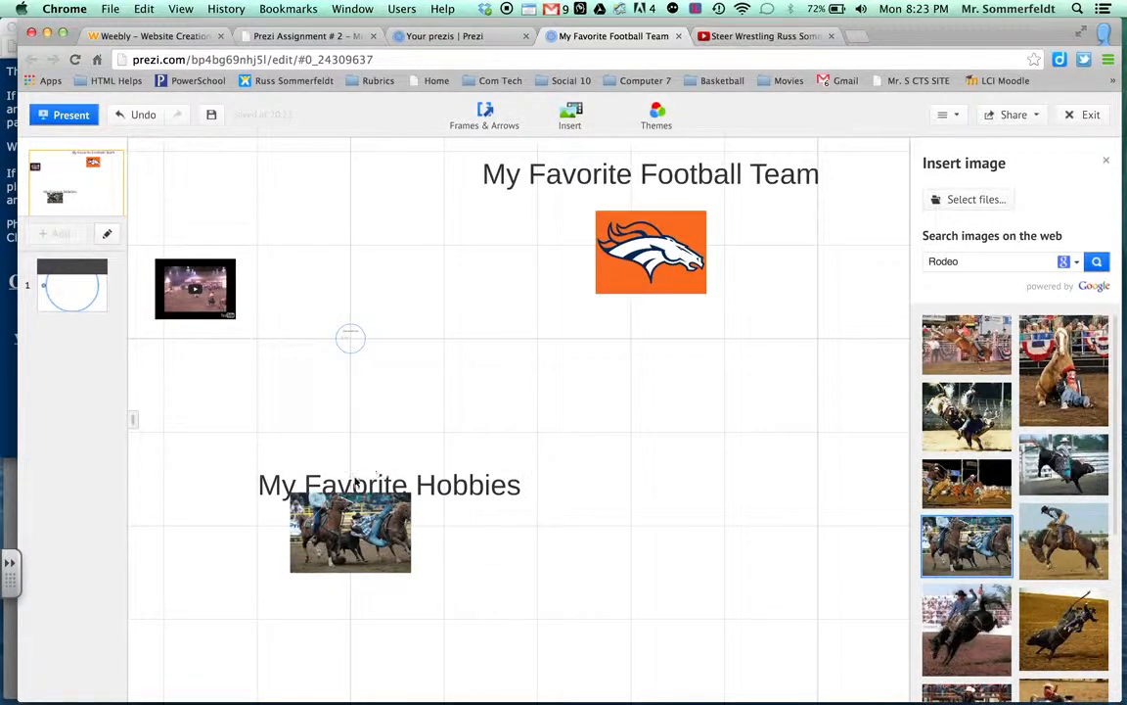
{"action": "left_click_drag", "start_coordinate": [357, 483], "coordinate": [317, 475]}
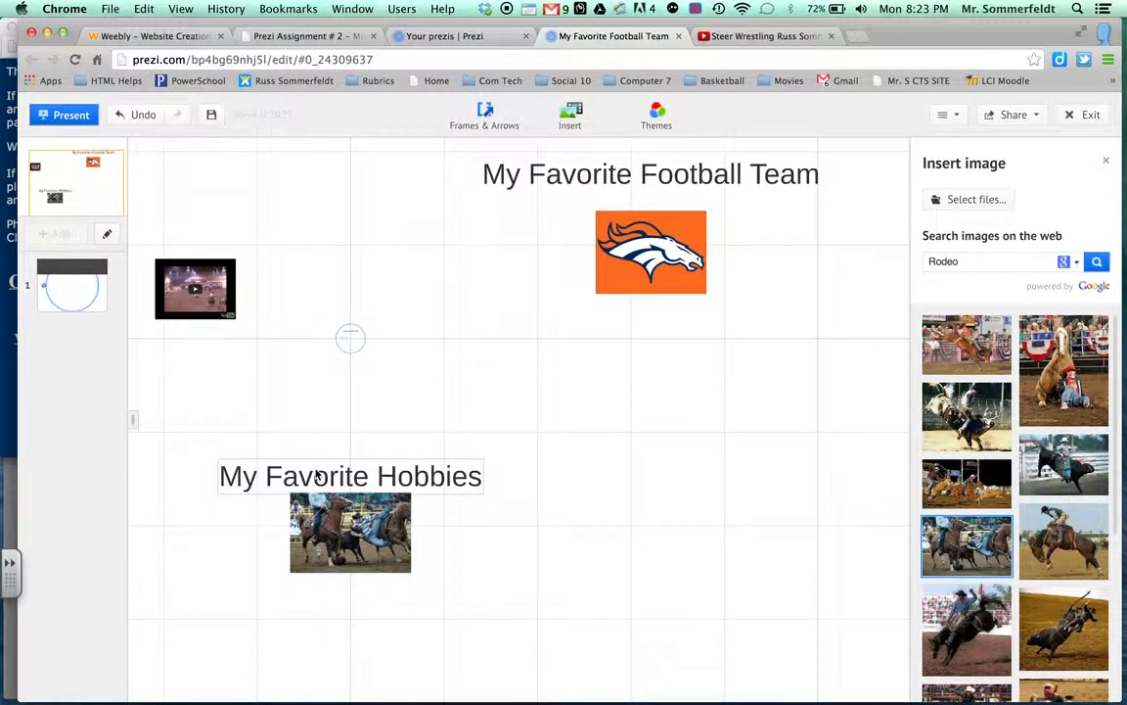
{"action": "left_click_drag", "start_coordinate": [322, 479], "coordinate": [322, 474]}
- Change the heading above the rodeo photo to "My Favorite Hobby"
{"action": "left_click", "coordinate": [480, 475]}
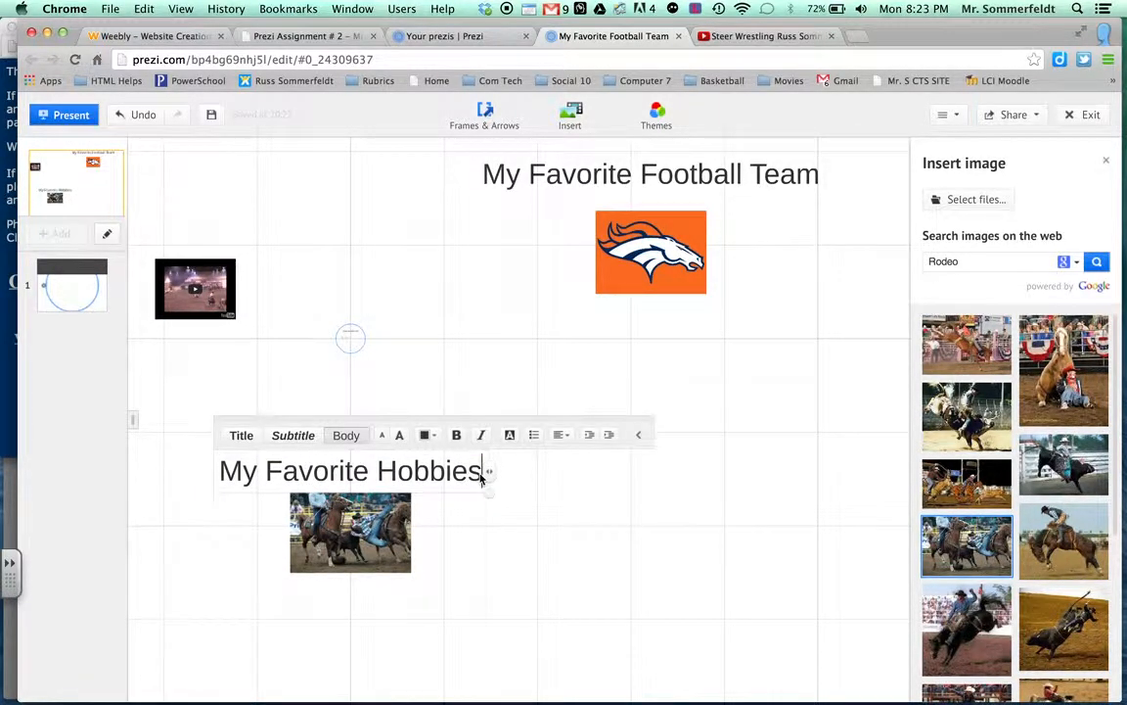
{"action": "key", "text": "BackSpace"}
{"action": "key", "text": "BackSpace"}
{"action": "key", "text": "BackSpace"}
{"action": "type", "text": "y"}
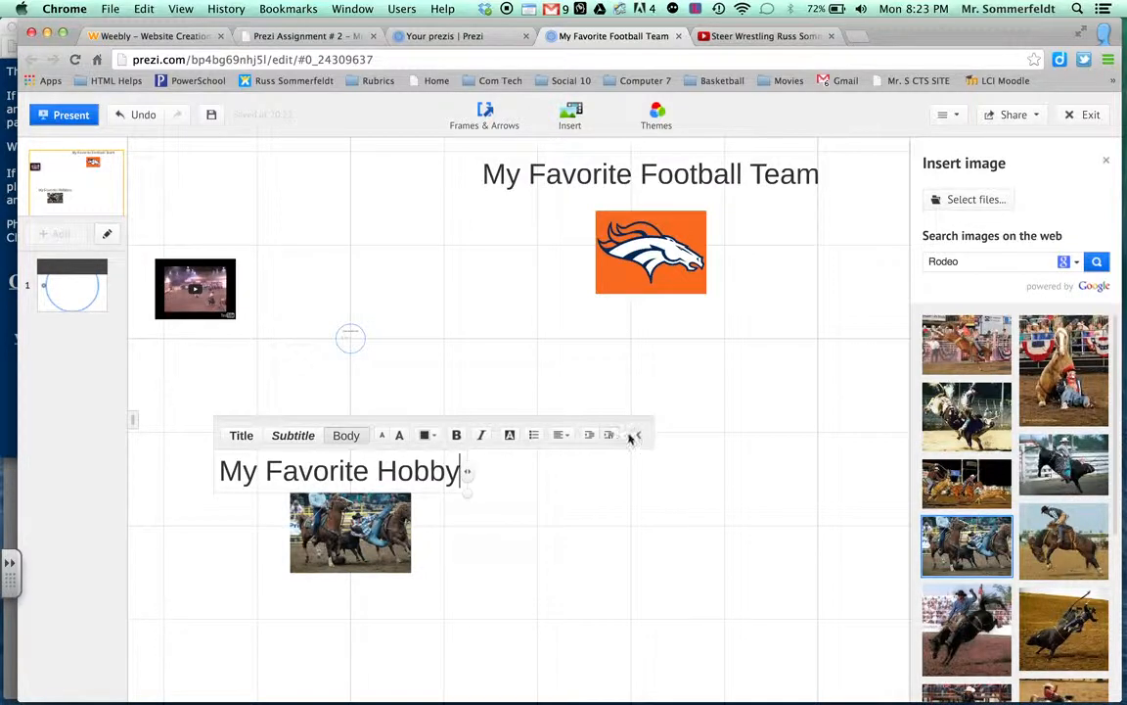
- Color the "My Favorite Hobby" body text blue
{"action": "left_click", "coordinate": [434, 441]}
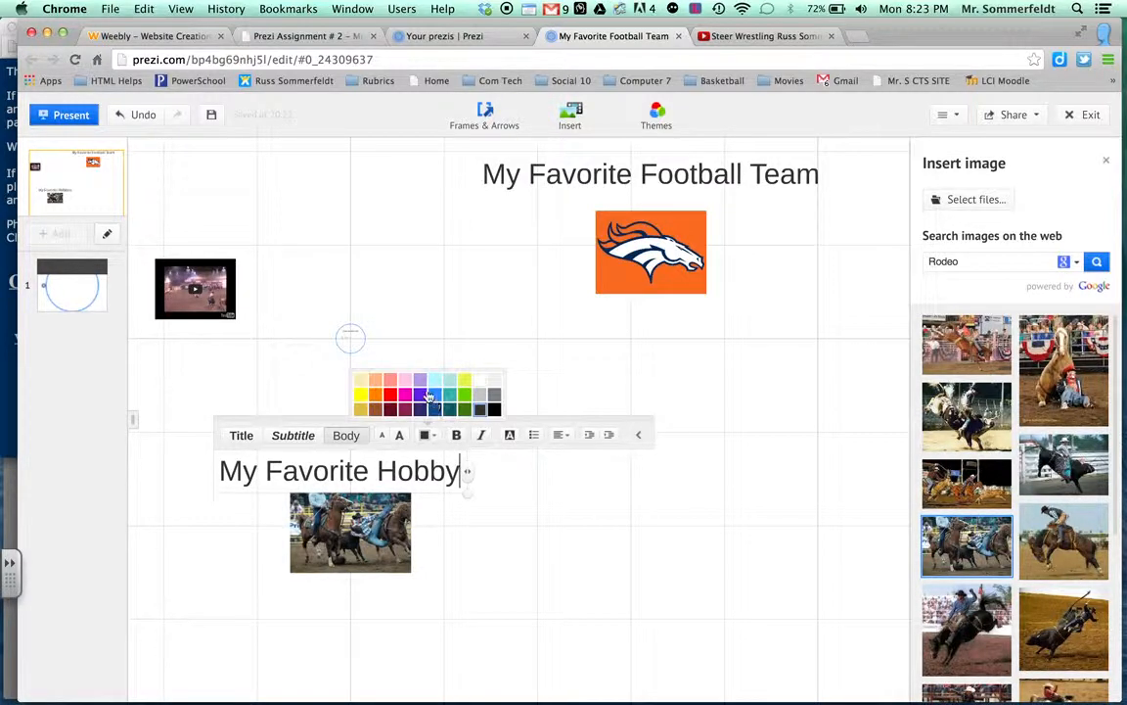
{"action": "left_click", "coordinate": [435, 395]}
{"action": "left_click", "coordinate": [489, 573]}
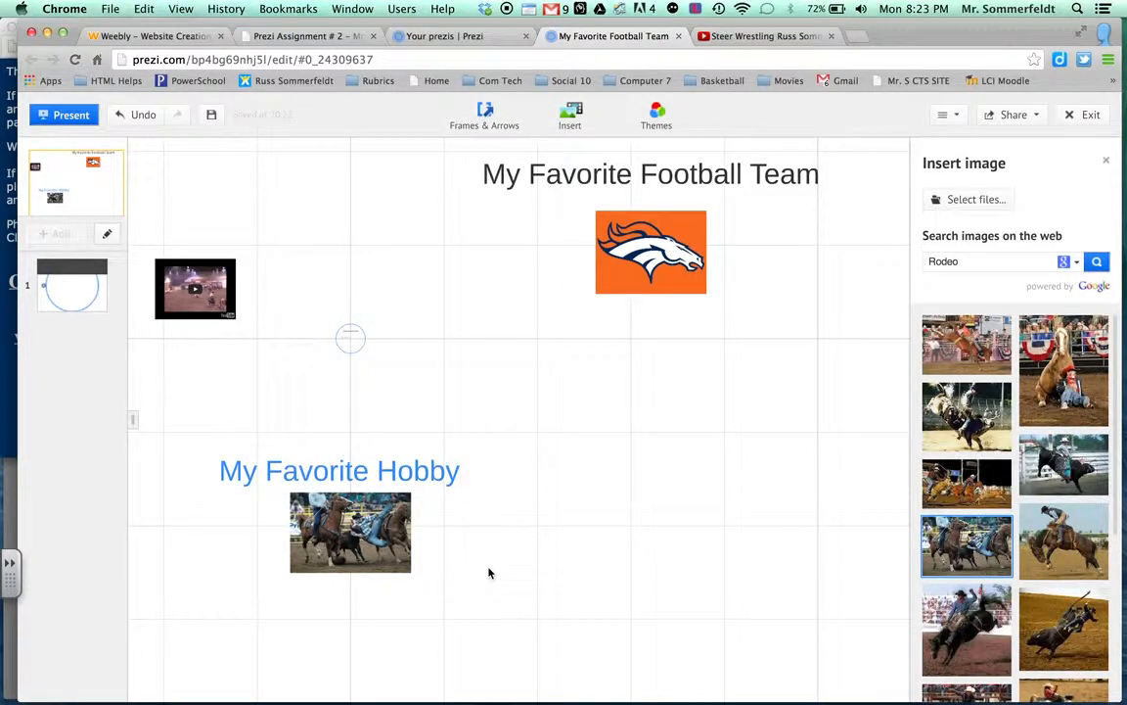
- Apply the Subtitle style to the "My Favorite Hobby" heading and color it blue
{"action": "left_click", "coordinate": [430, 468]}
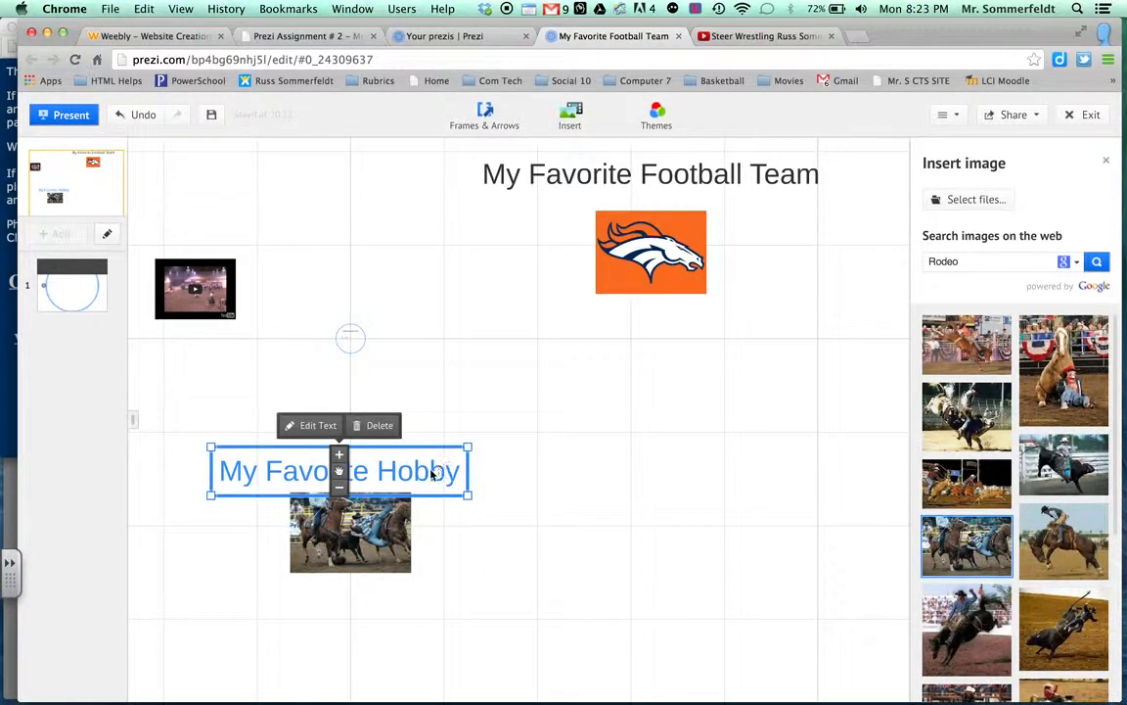
{"action": "left_click", "coordinate": [428, 462]}
{"action": "left_click", "coordinate": [298, 438]}
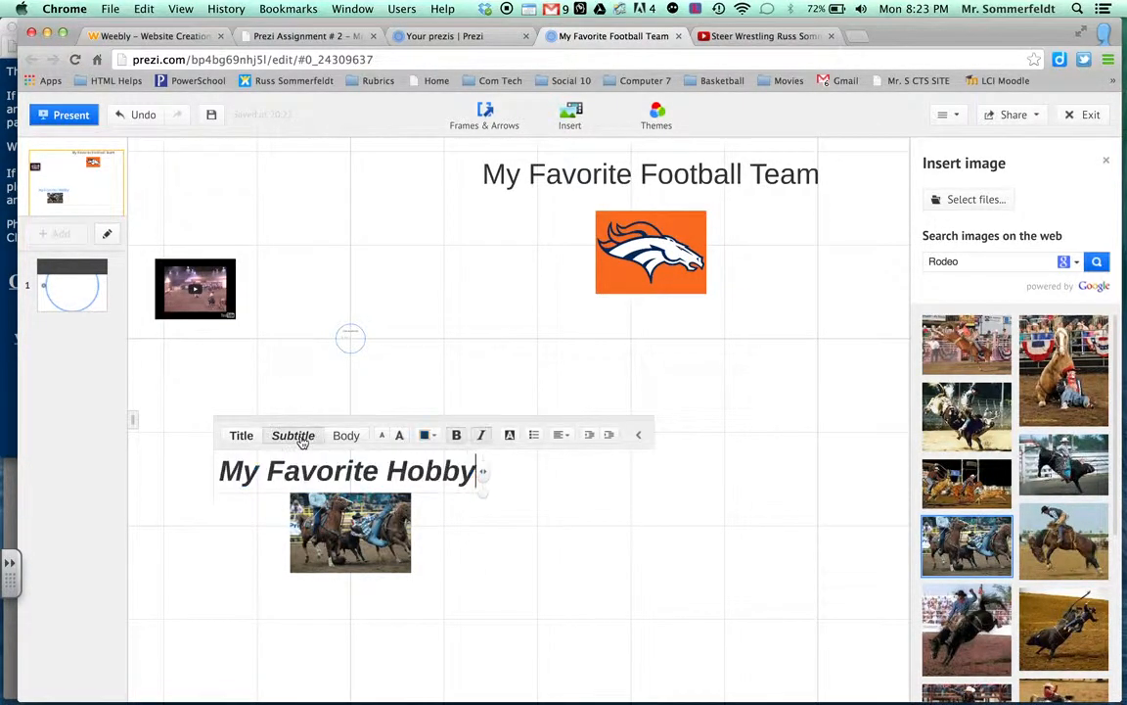
{"action": "left_click", "coordinate": [427, 436]}
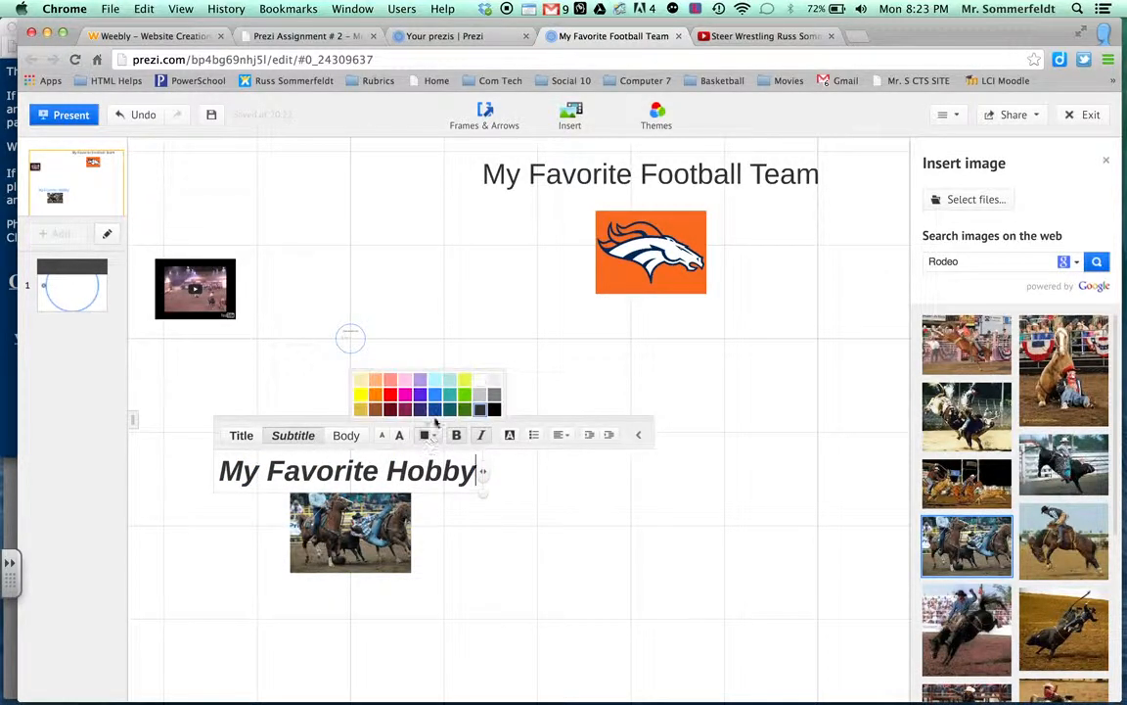
{"action": "left_click", "coordinate": [434, 401]}
{"action": "left_click", "coordinate": [571, 551]}
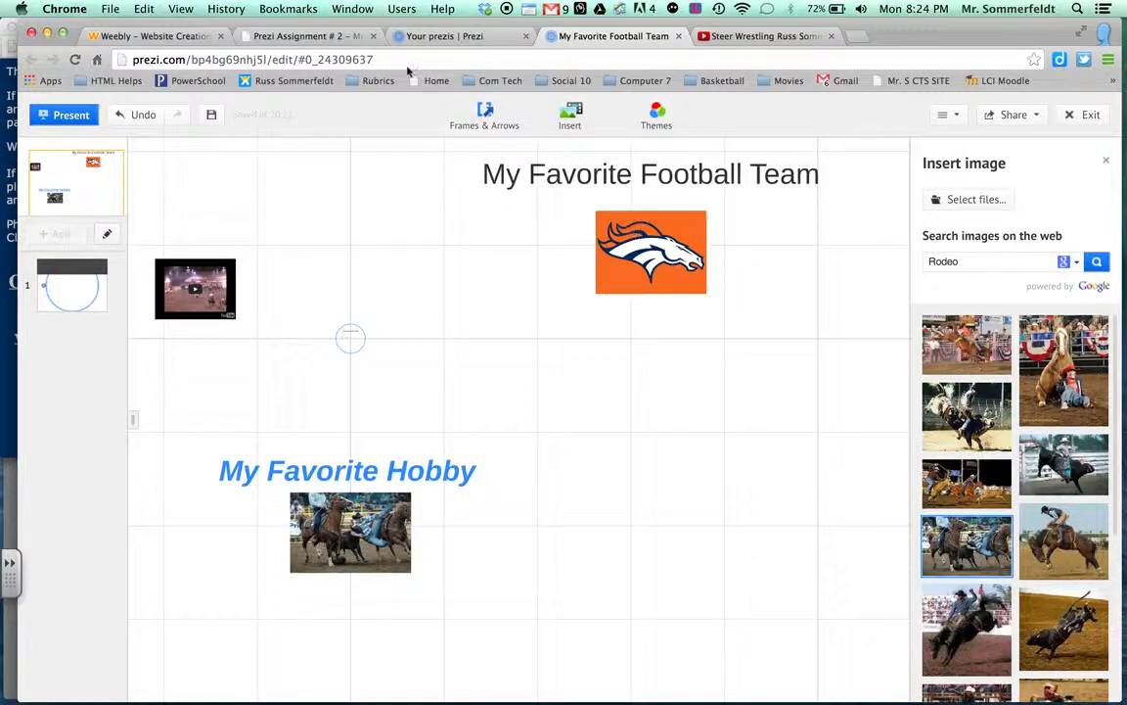
- Check the Prezi Assignment # 2 page for the elements the prezi should include, and return to the prezi being edited
{"action": "left_click", "coordinate": [372, 37]}
{"action": "left_click", "coordinate": [312, 36]}
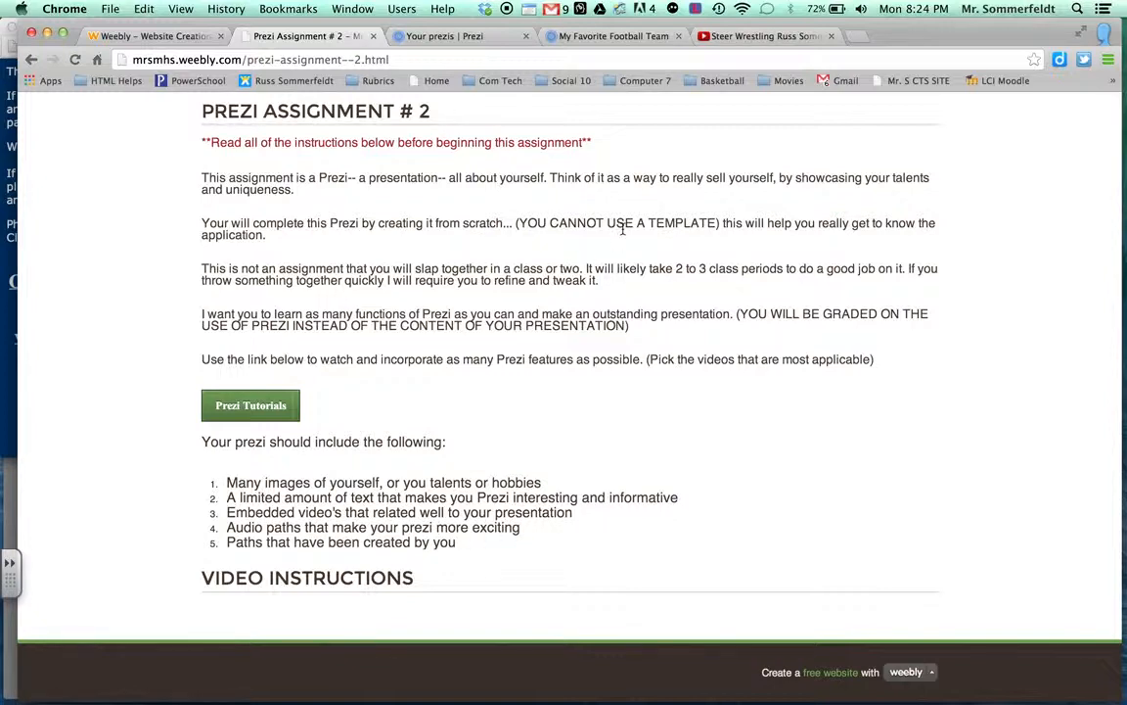
{"action": "left_click", "coordinate": [631, 37]}
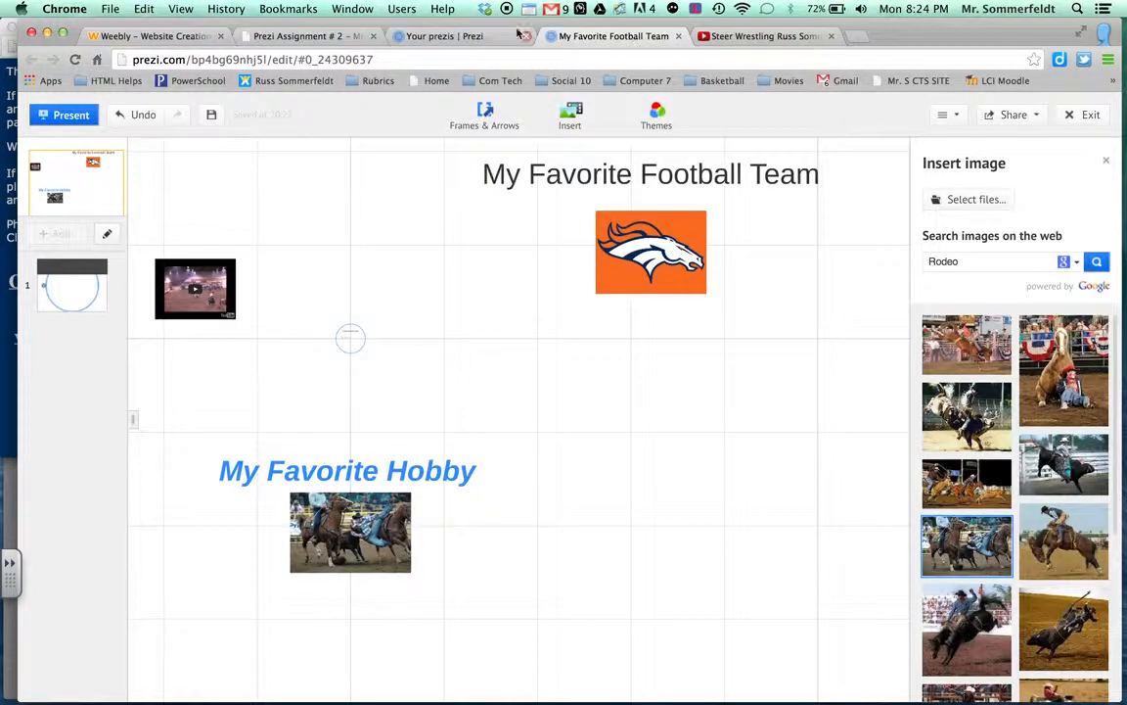
- Try to add the song "My Way" from the iTunes music library as the prezi's background music
{"action": "left_click", "coordinate": [586, 118]}
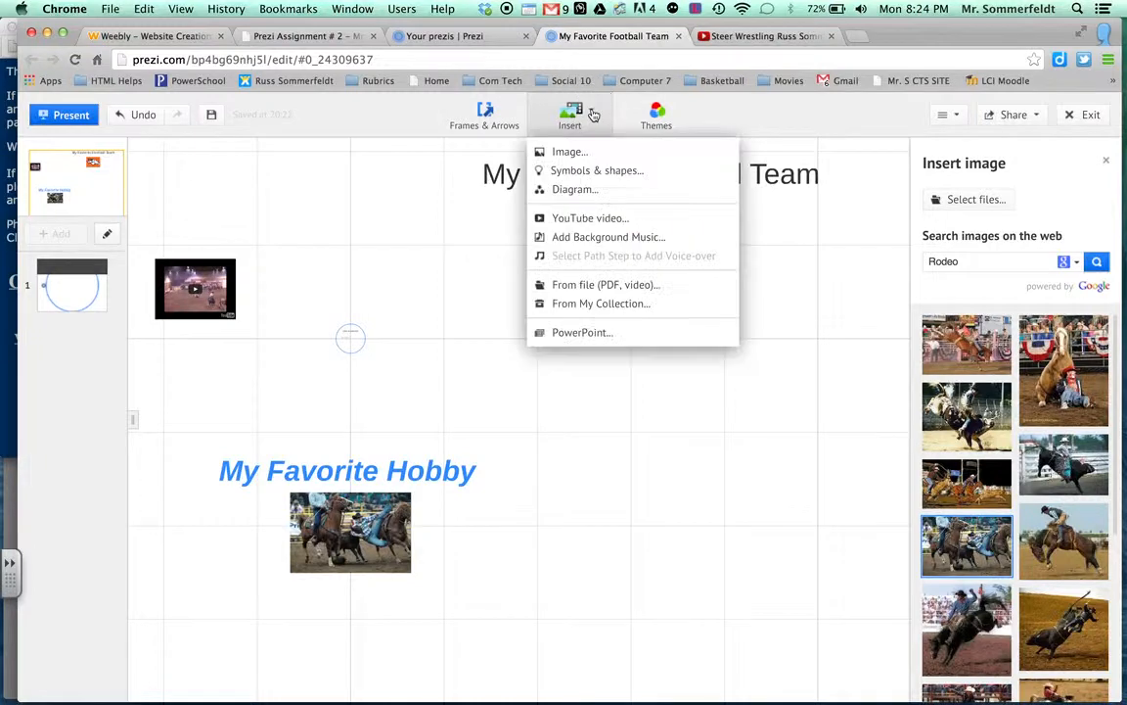
{"action": "left_click", "coordinate": [606, 244]}
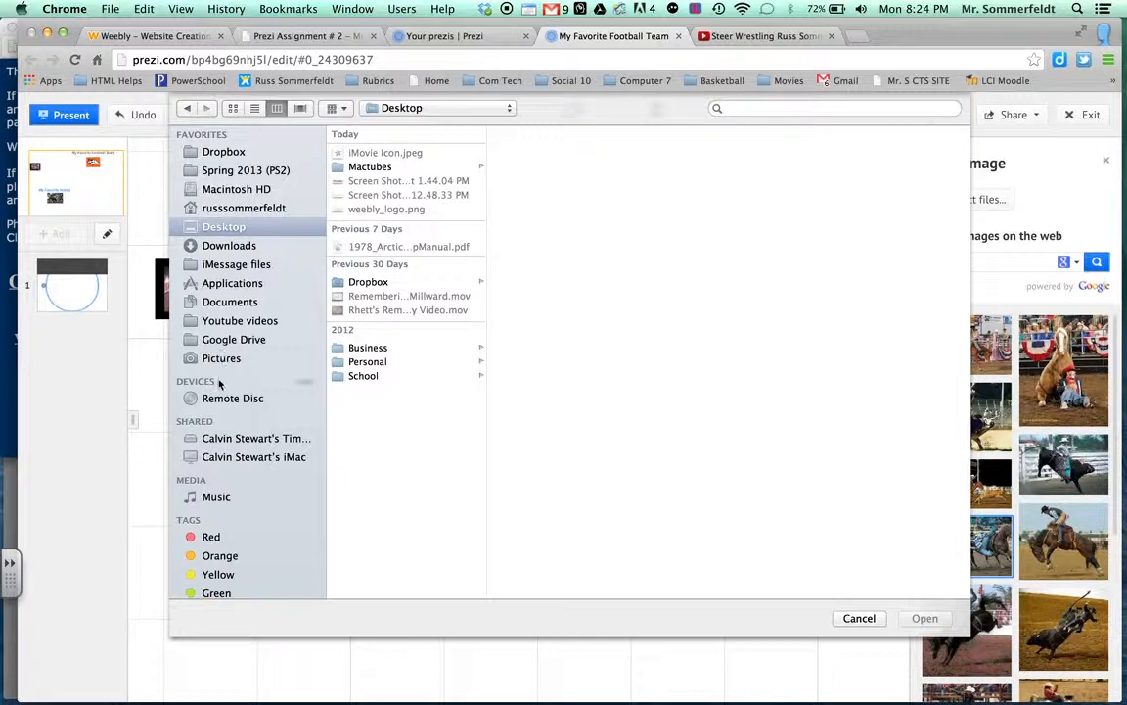
{"action": "left_click", "coordinate": [217, 497]}
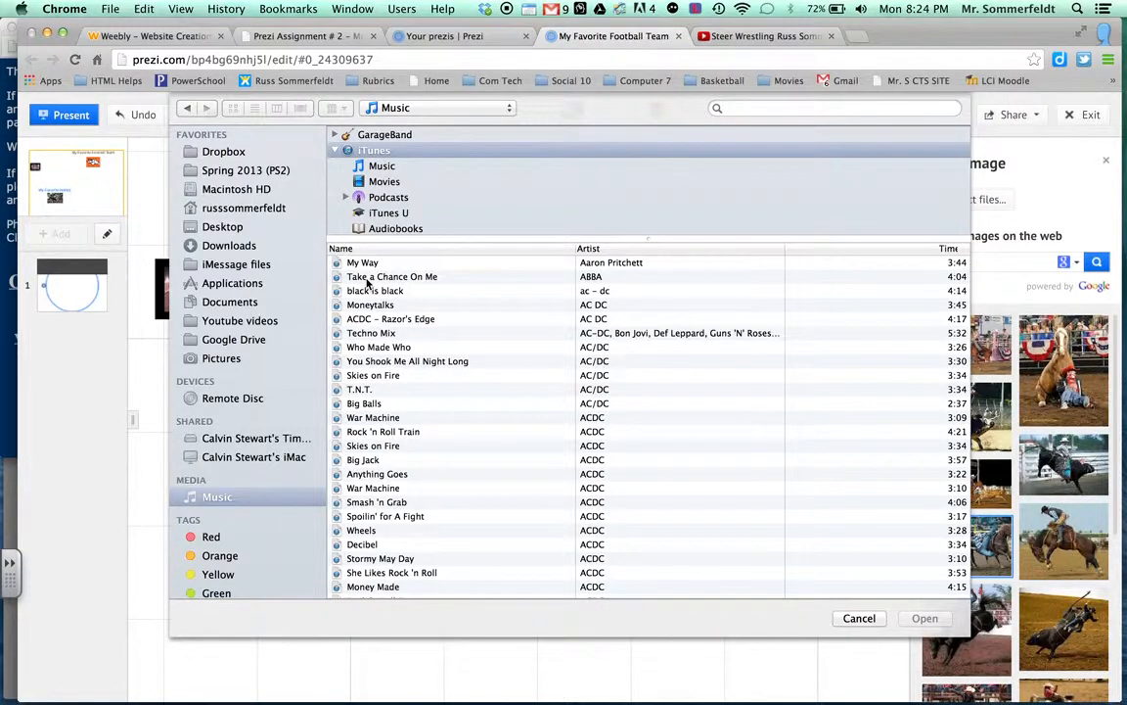
{"action": "left_click", "coordinate": [362, 262]}
{"action": "left_click", "coordinate": [923, 619]}
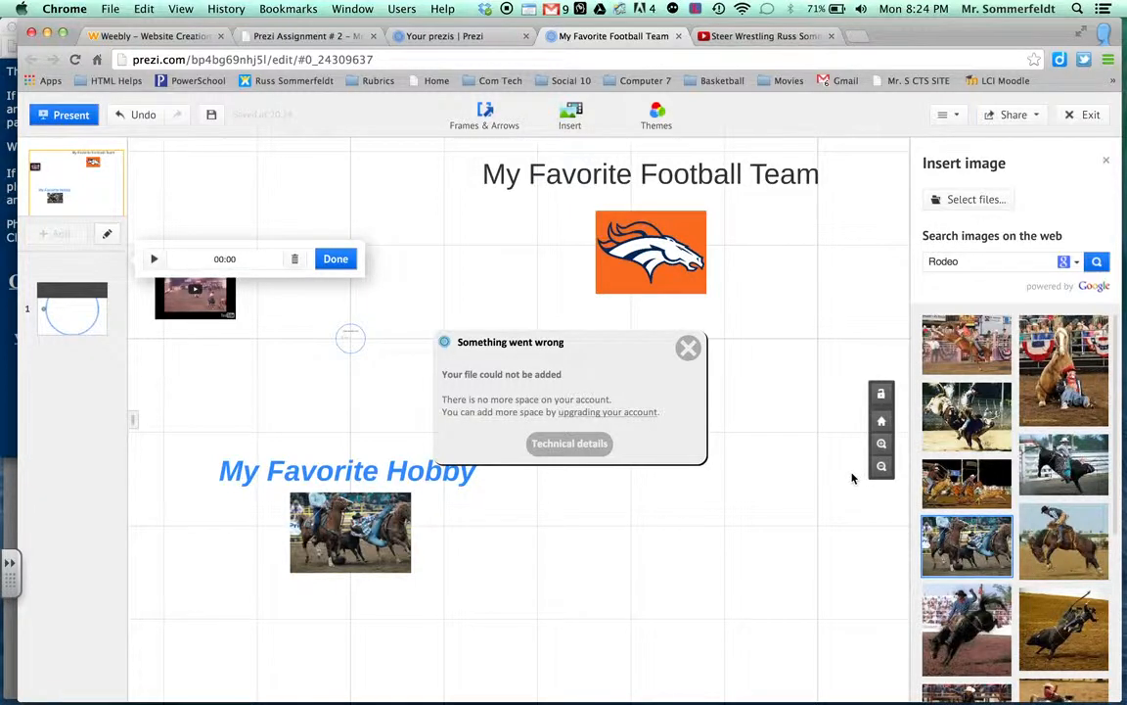
- Follow the link for upgrading the account and look over the page it opens
{"action": "left_click", "coordinate": [617, 412]}
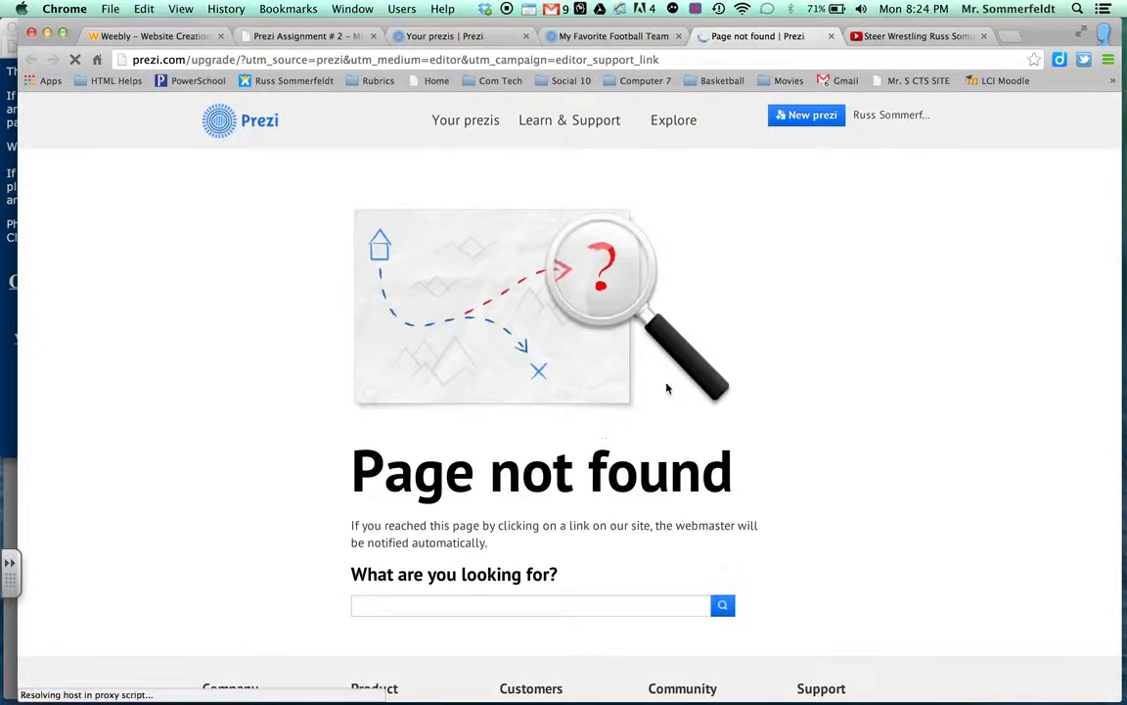
{"action": "scroll", "coordinate": [679, 380], "scroll_direction": "down", "scroll_amount": 5}
{"action": "scroll", "coordinate": [679, 381], "scroll_direction": "up", "scroll_amount": 5}
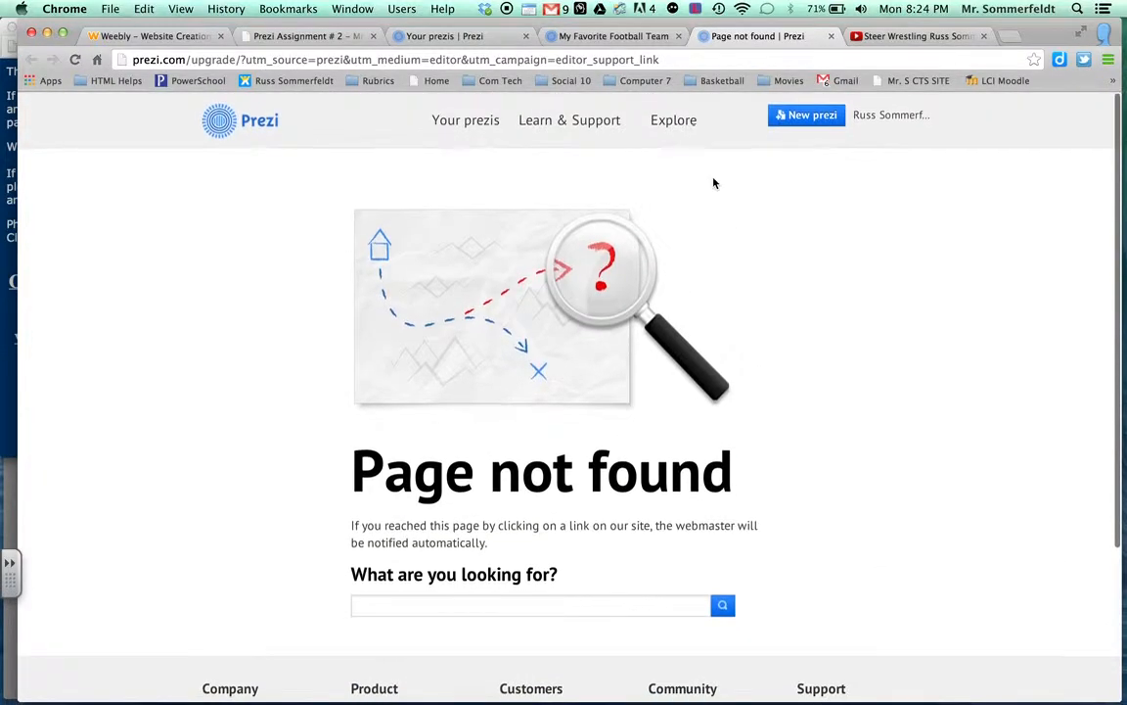
- Open the My Favorite Football Team prezi from the account's profile page and start editing it
{"action": "left_click", "coordinate": [867, 116]}
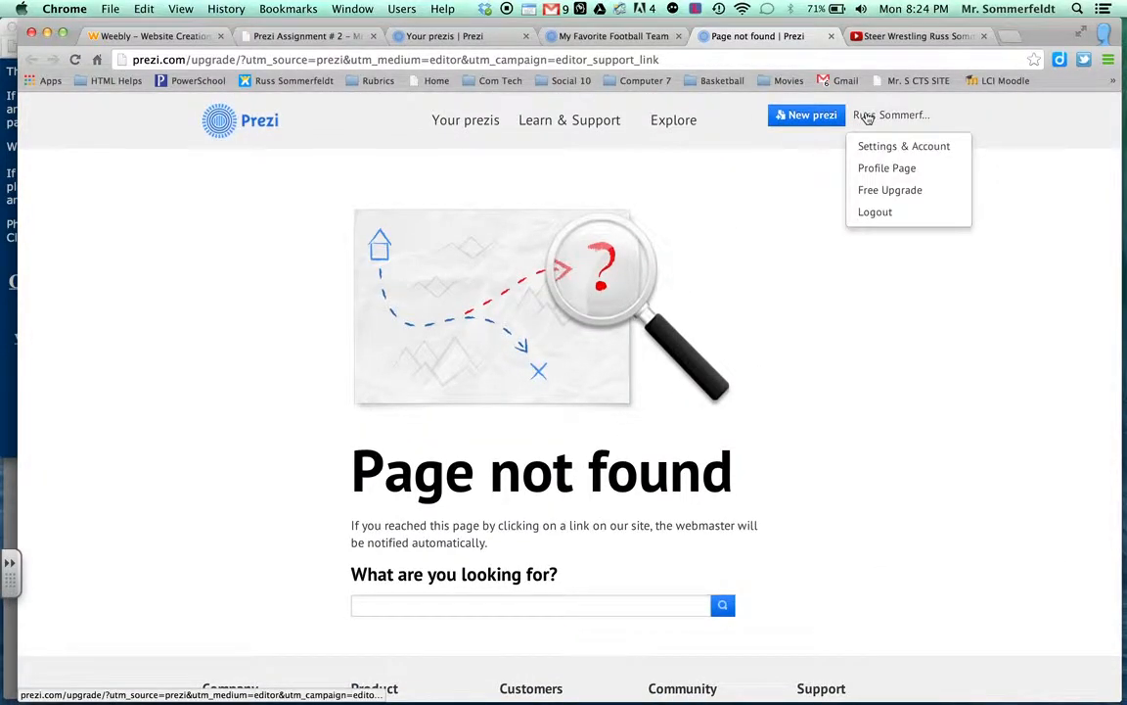
{"action": "left_click", "coordinate": [878, 190]}
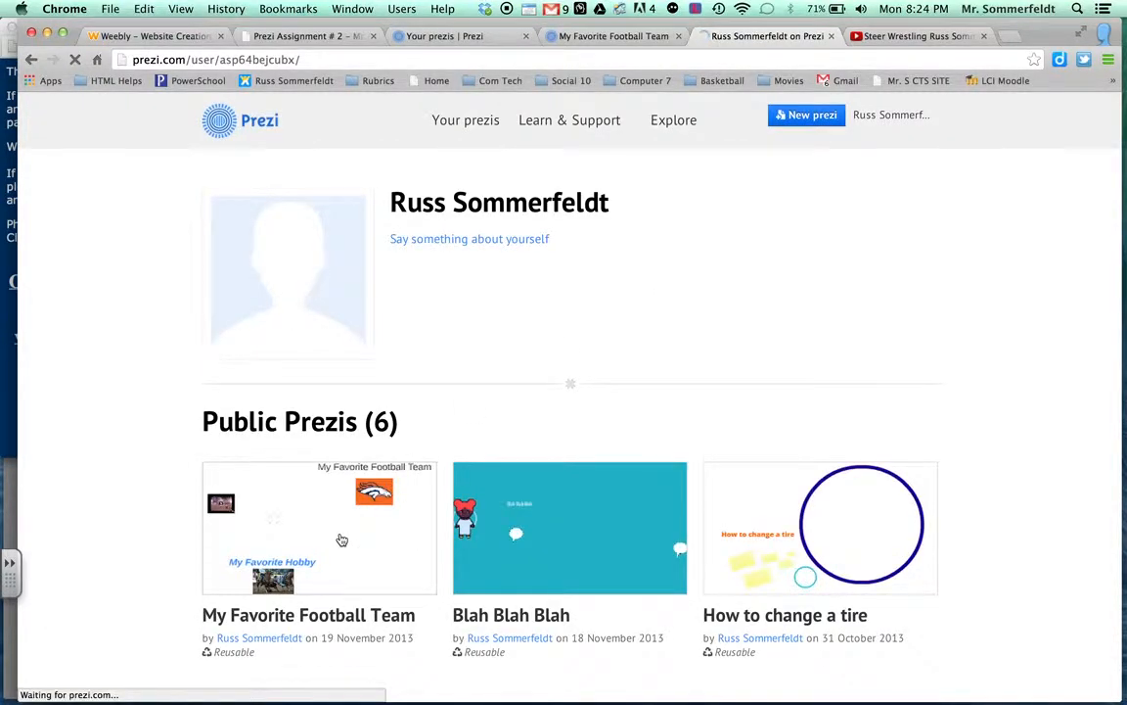
{"action": "left_click", "coordinate": [341, 540]}
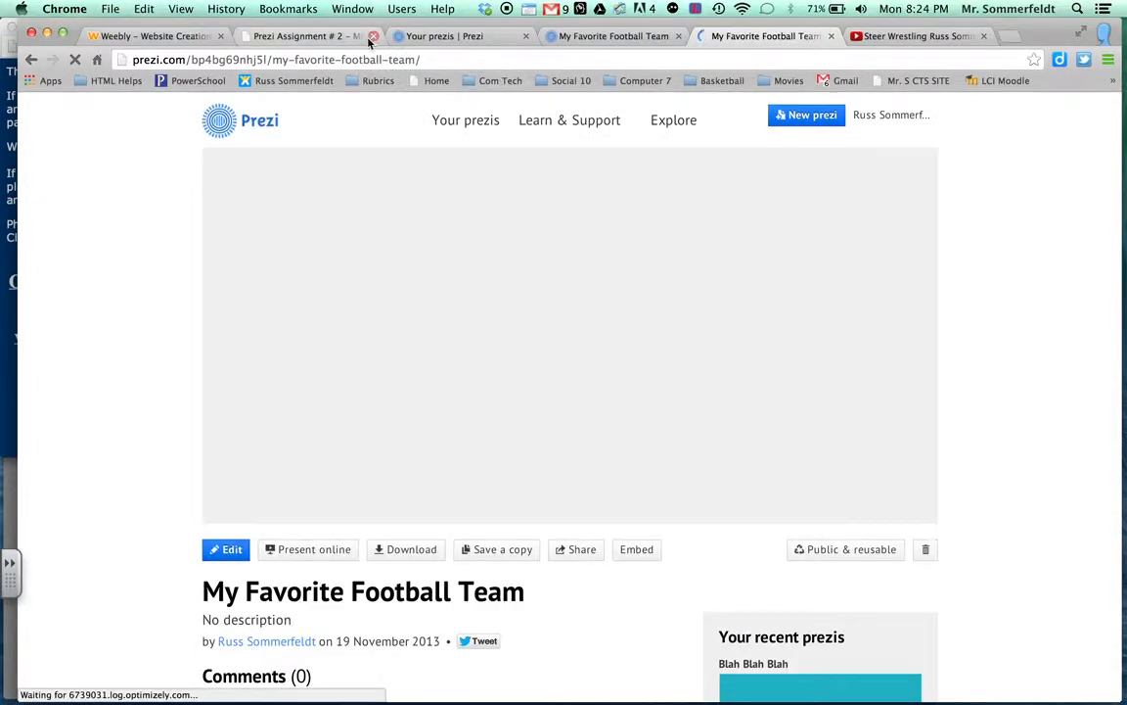
{"action": "left_click", "coordinate": [331, 39]}
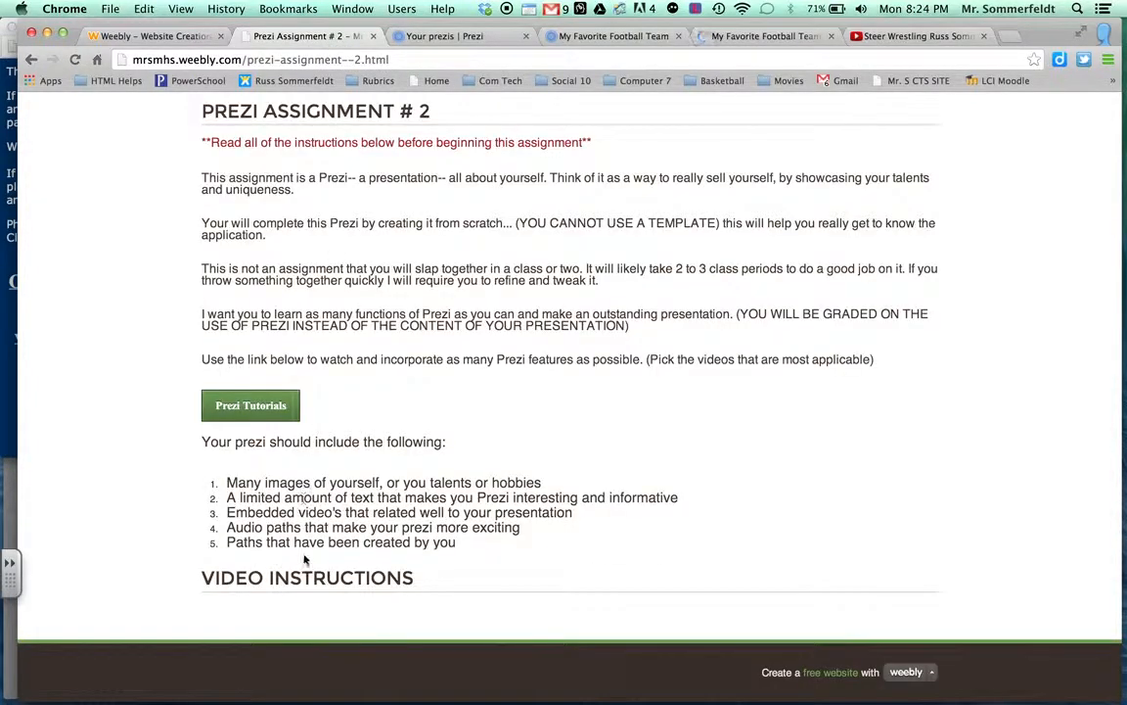
{"action": "left_click", "coordinate": [767, 39]}
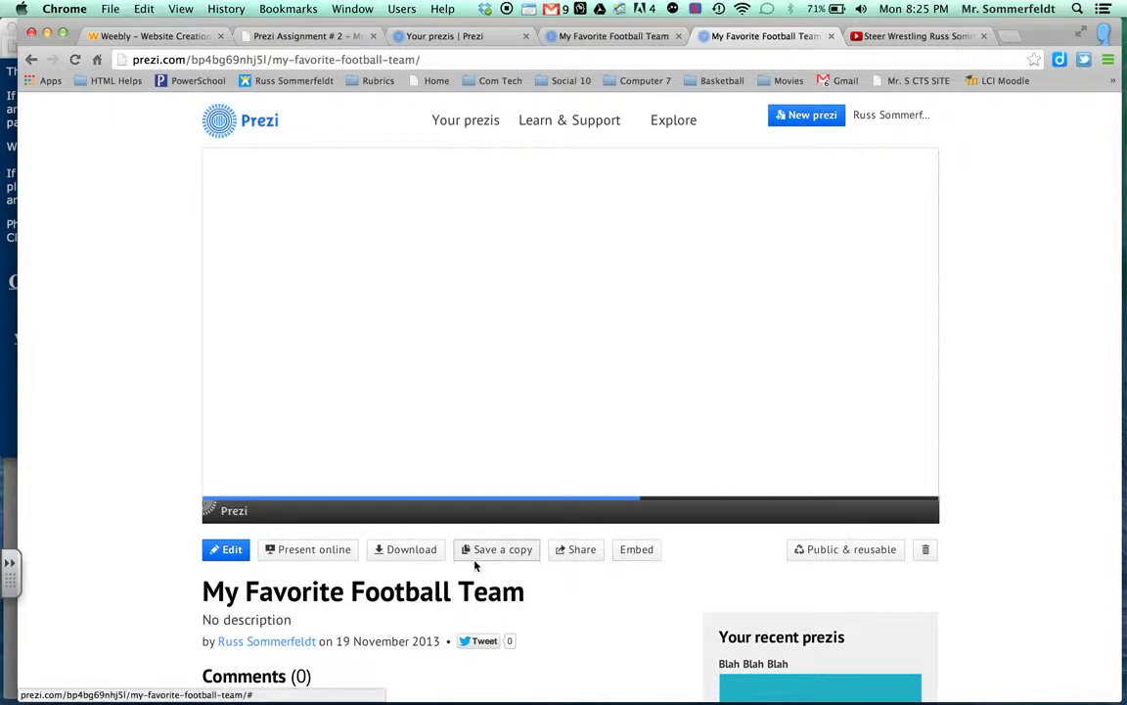
{"action": "scroll", "coordinate": [508, 597], "scroll_direction": "down", "scroll_amount": 2}
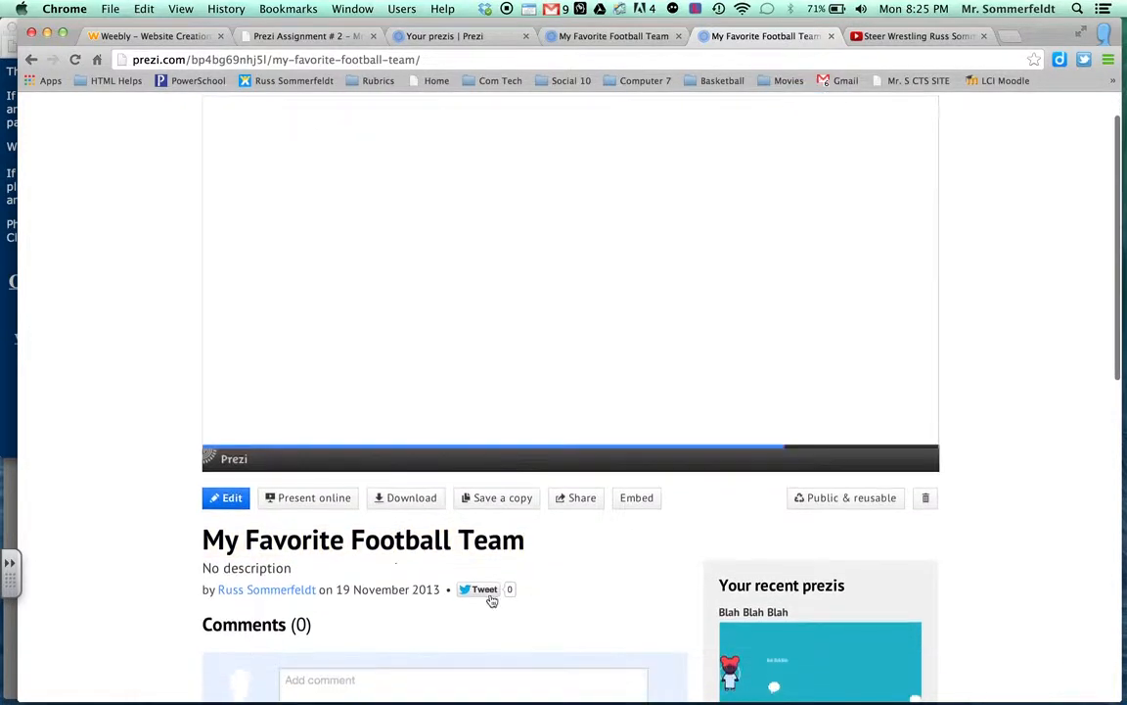
{"action": "left_click", "coordinate": [242, 509]}
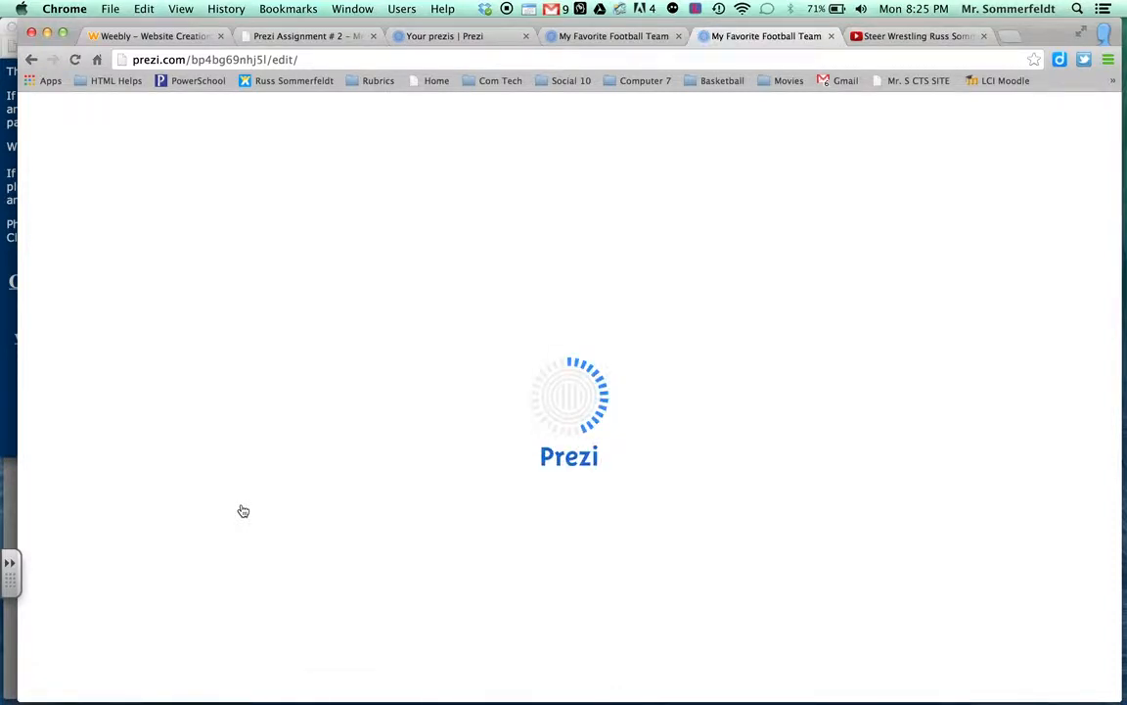
- Review the Prezi Assignment # 2 instructions and list of required elements
{"action": "left_click", "coordinate": [436, 38]}
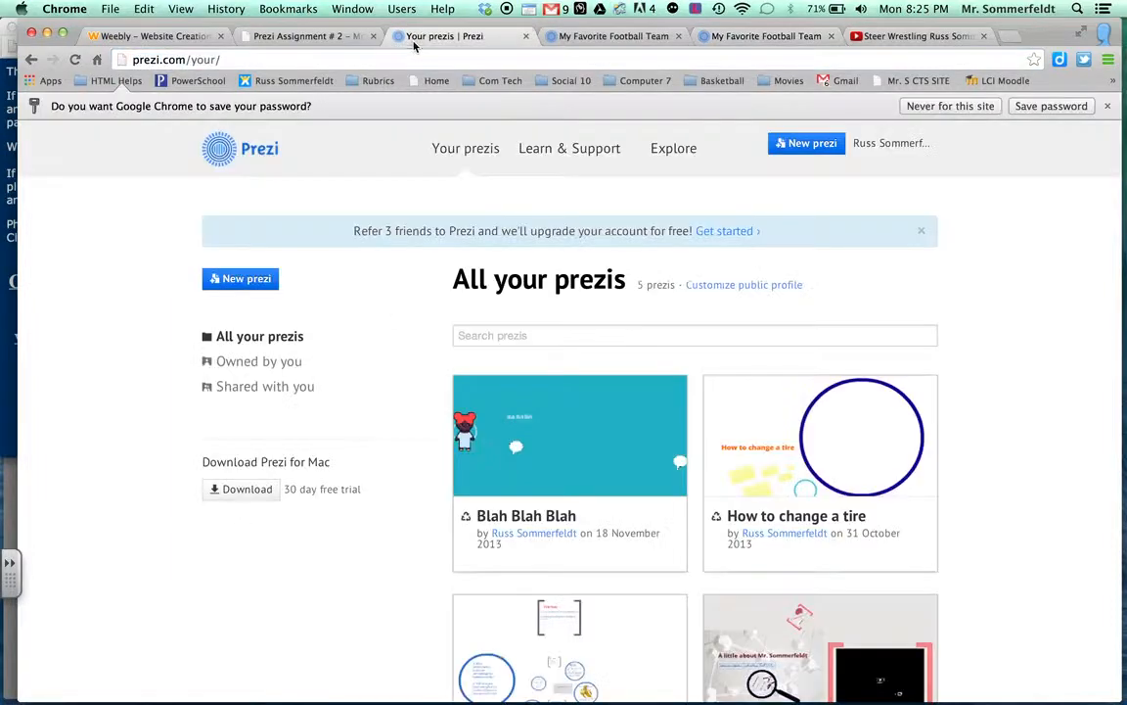
{"action": "left_click", "coordinate": [311, 39]}
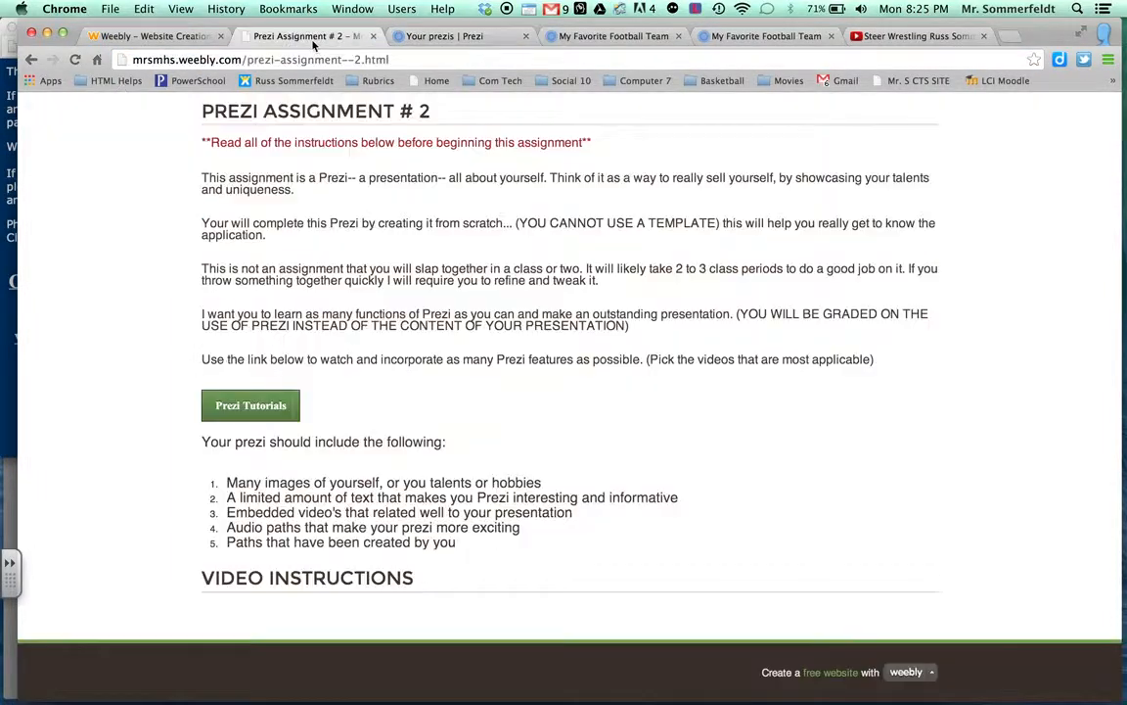
{"action": "scroll", "coordinate": [279, 356], "scroll_direction": "up", "scroll_amount": 1}
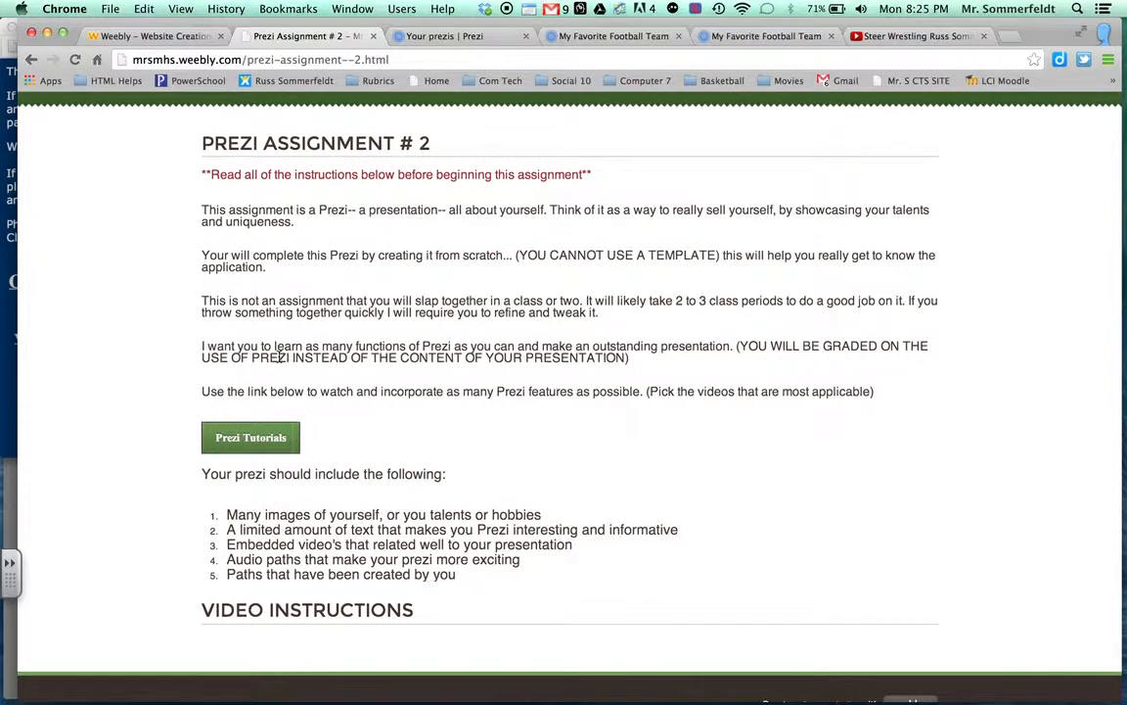
{"action": "scroll", "coordinate": [279, 358], "scroll_direction": "down", "scroll_amount": 1}
- Return to the reopened prezi and enter "All About me" as the heading inside the circle frame
{"action": "left_click", "coordinate": [763, 36]}
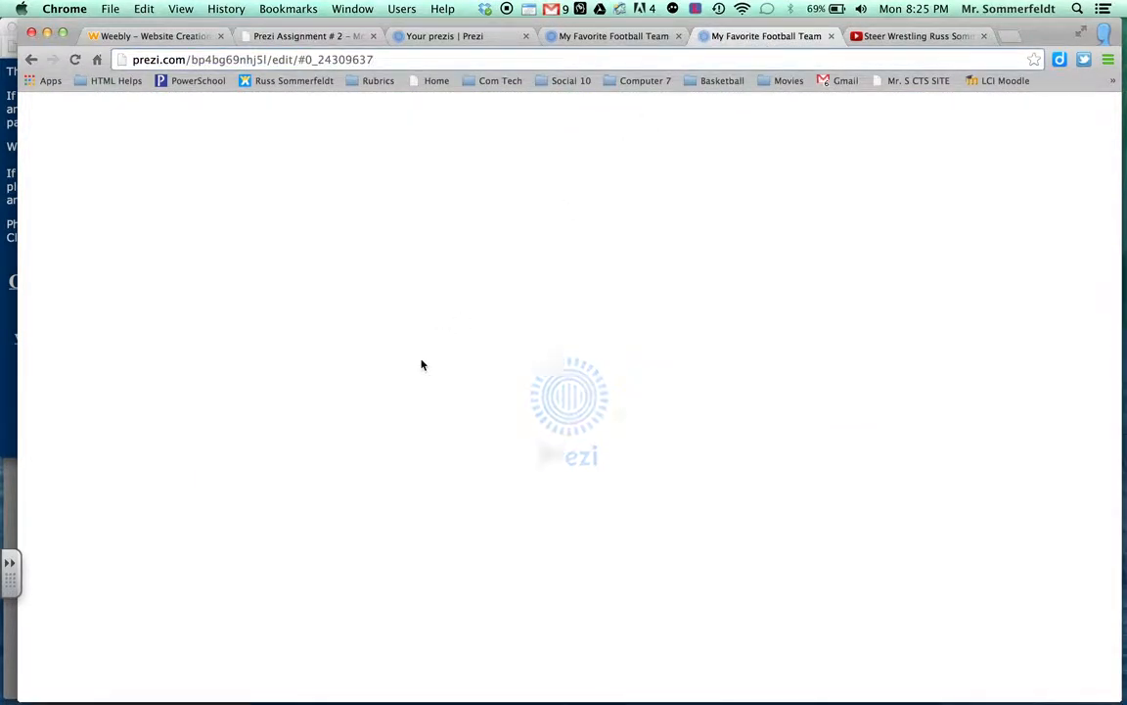
{"action": "left_click", "coordinate": [538, 289]}
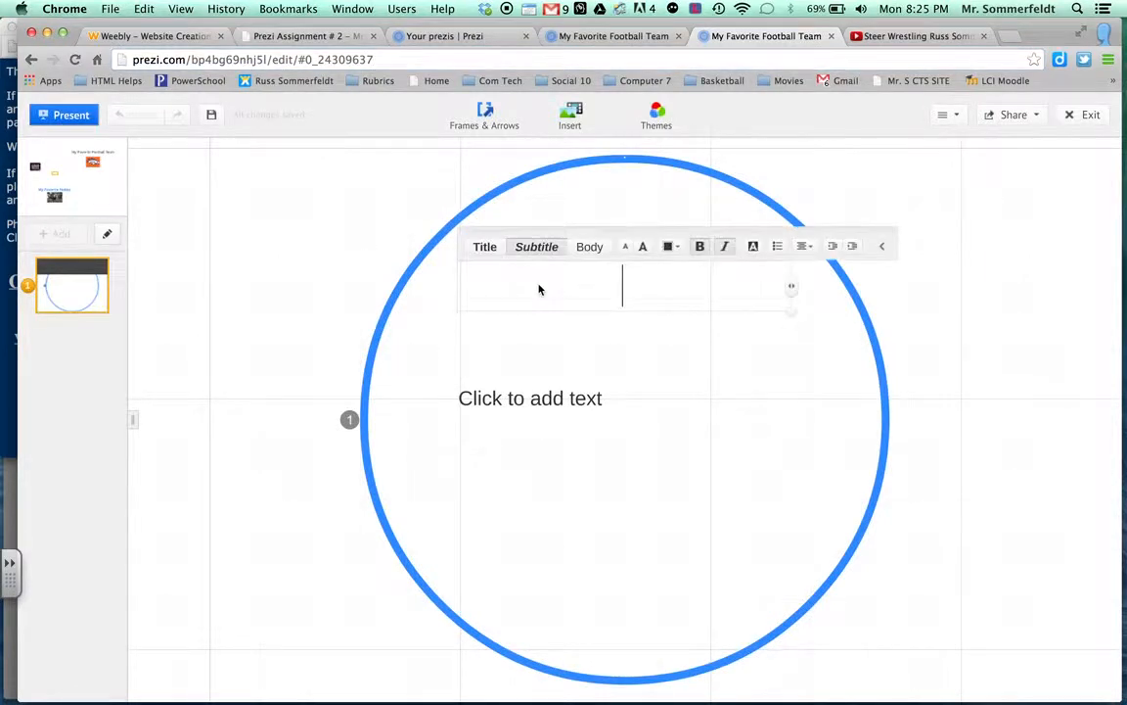
{"action": "type", "text": "All"}
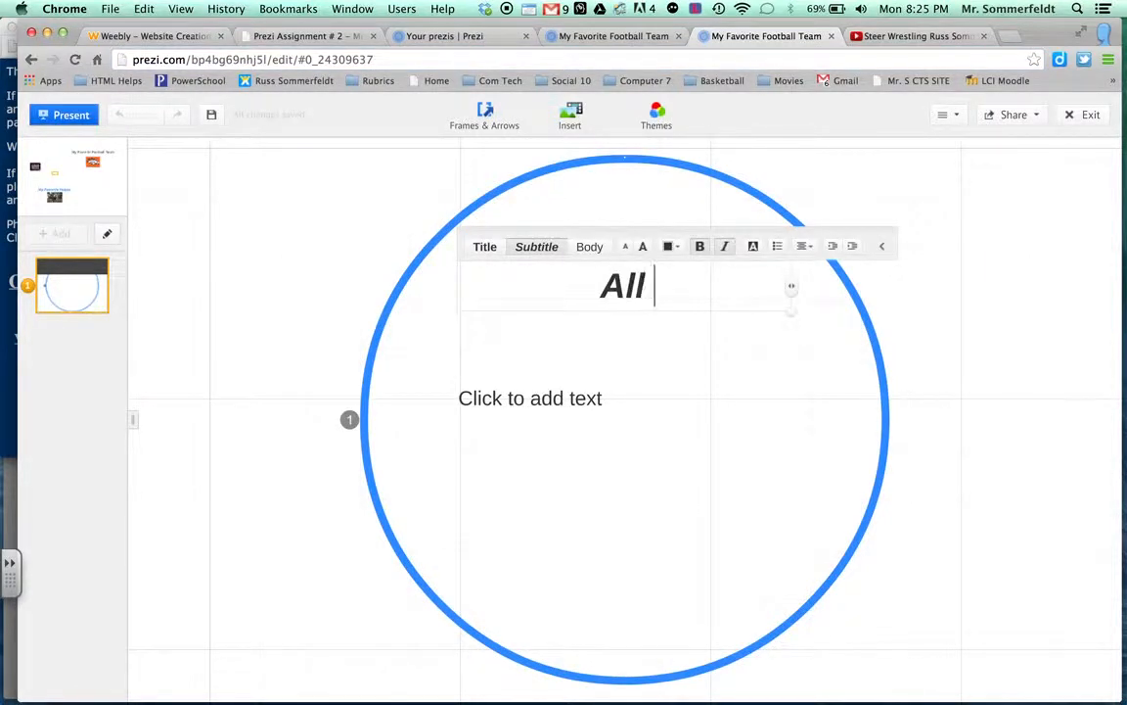
{"action": "type", "text": " ABout me"}
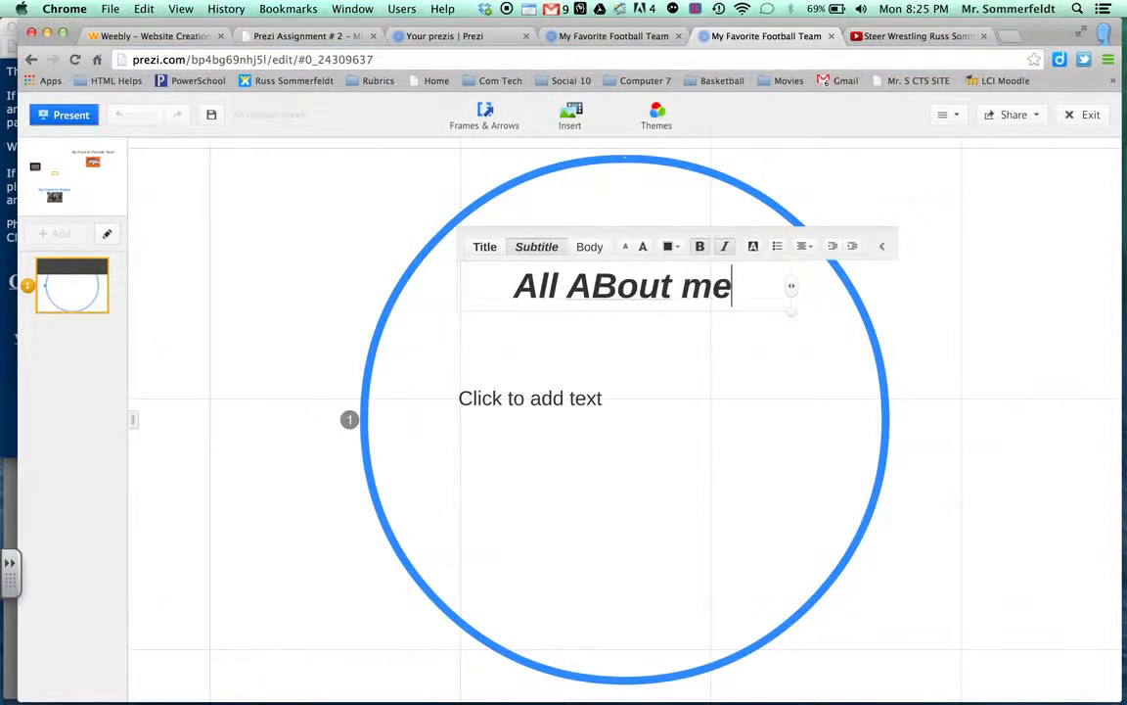
{"action": "key", "text": "Left"}
{"action": "key", "text": "Left"}
{"action": "key", "text": "BackSpace"}
{"action": "type", "text": "b"}
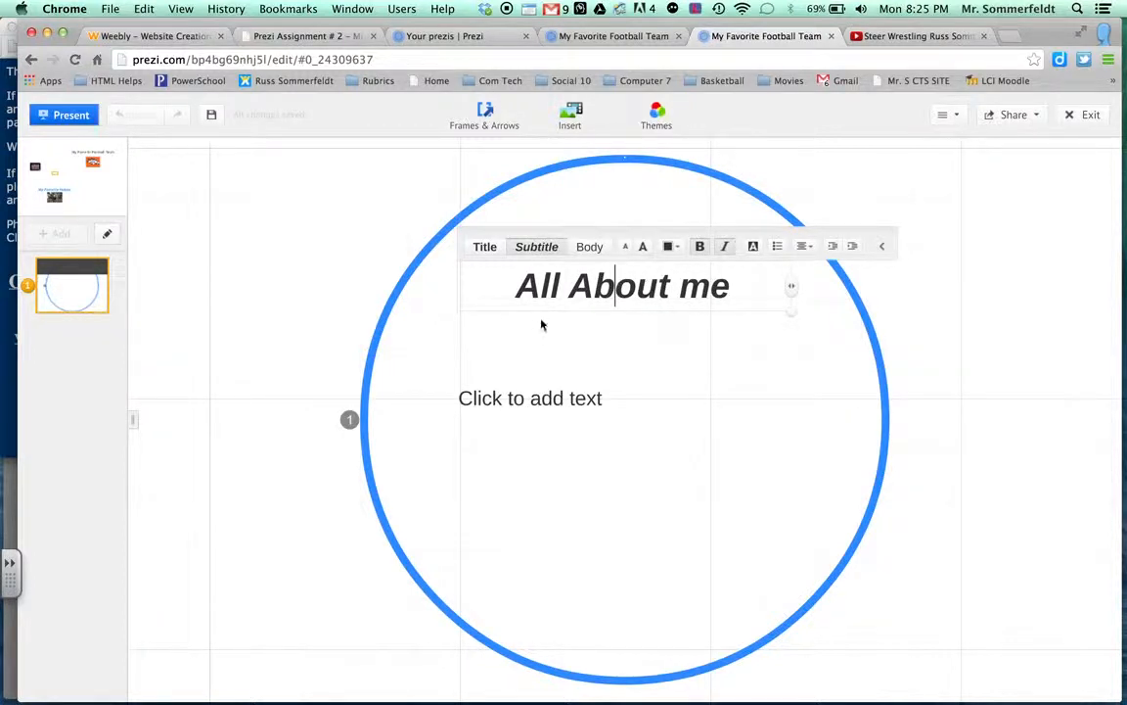
- Enter the author's full name in the body text placeholder of the circle frame
{"action": "left_click", "coordinate": [523, 396]}
{"action": "type", "text": "Russ Sommerfe;dt"}
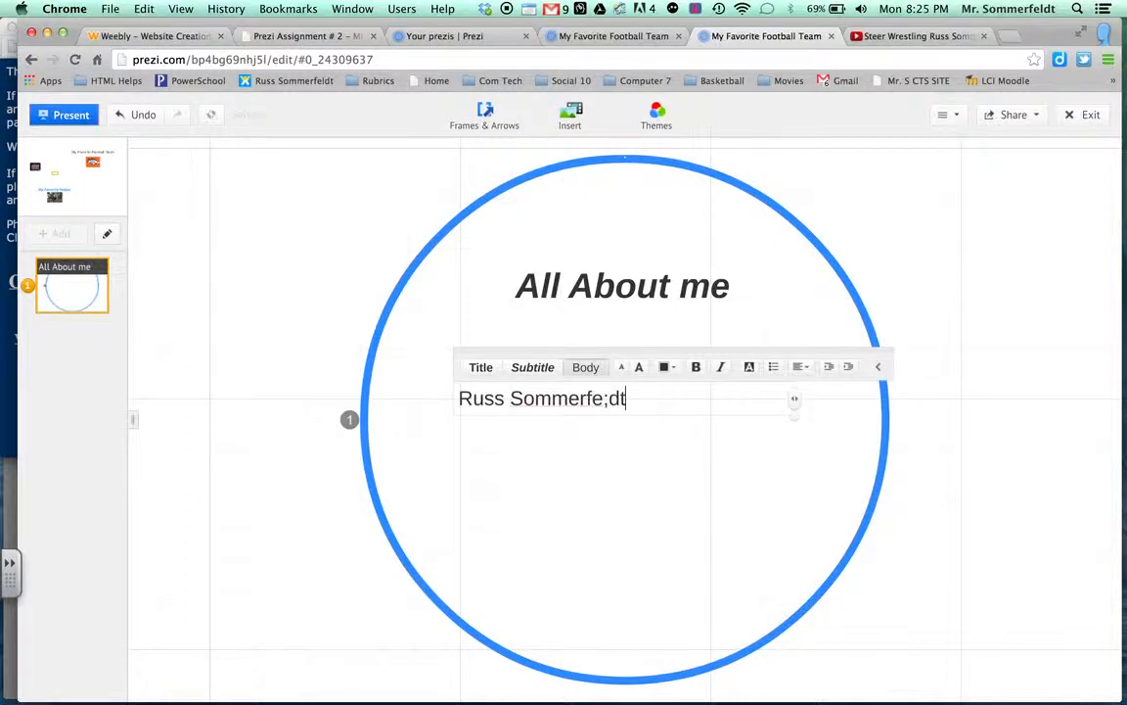
{"action": "key", "text": "BackSpace"}
{"action": "key", "text": "BackSpace"}
{"action": "type", "text": "ld"}
{"action": "left_click", "coordinate": [590, 110]}
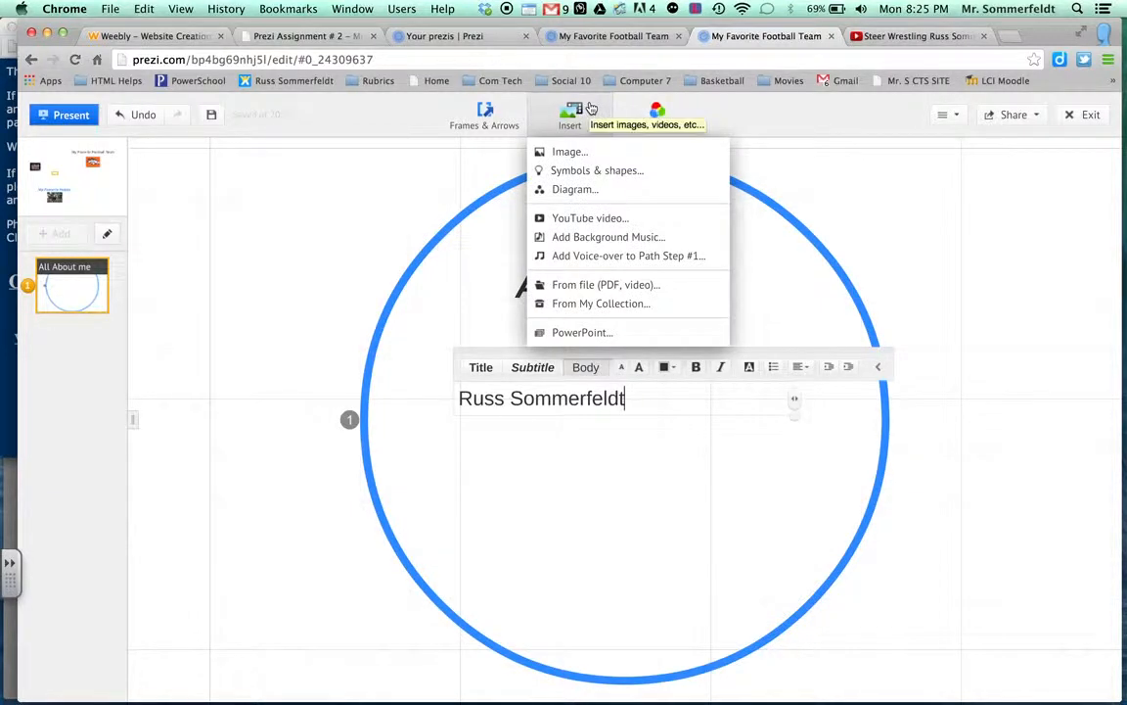
{"action": "left_click", "coordinate": [576, 151]}
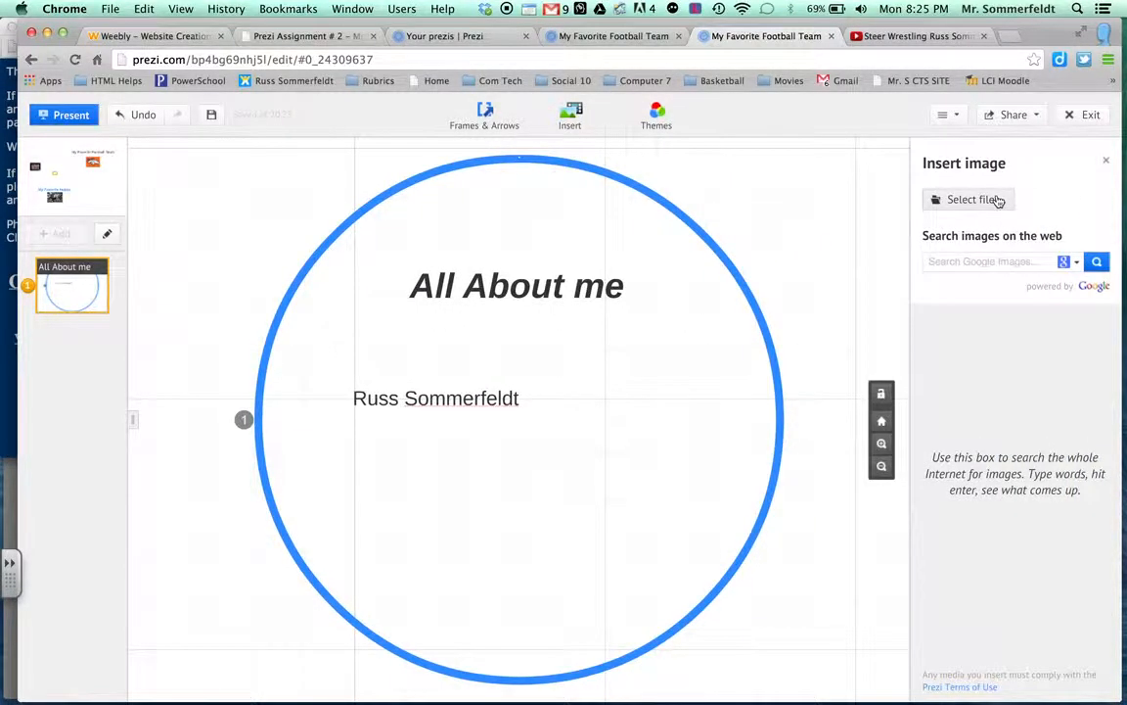
{"action": "left_click", "coordinate": [998, 201]}
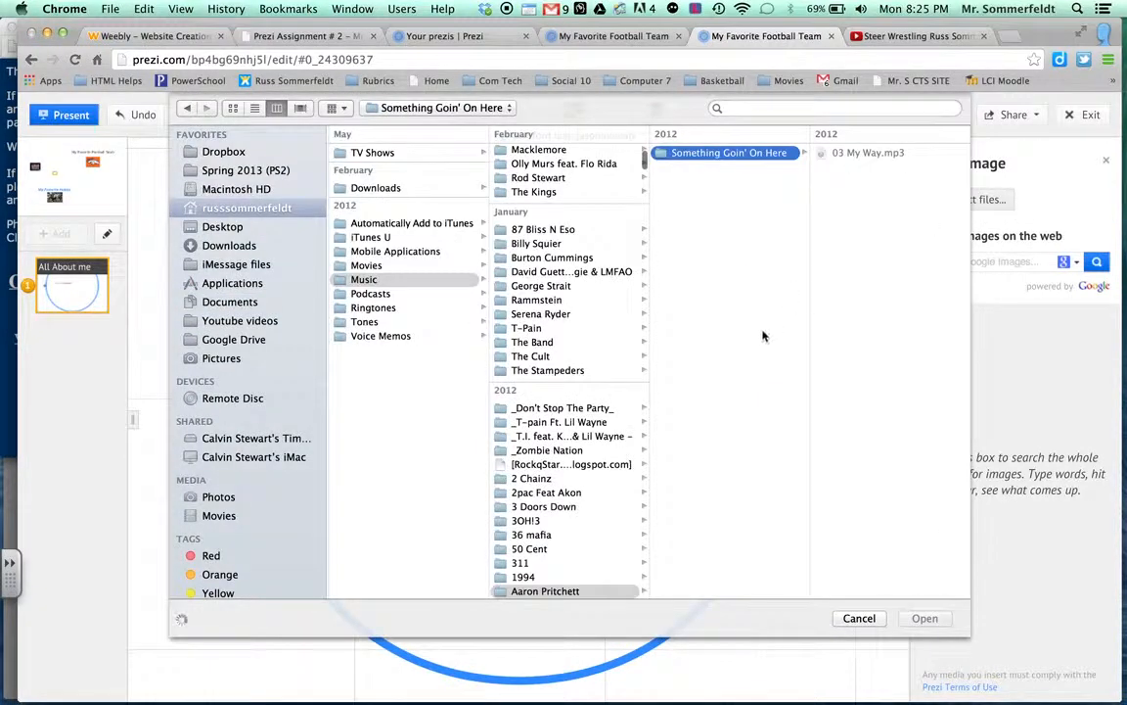
{"action": "left_click", "coordinate": [859, 617]}
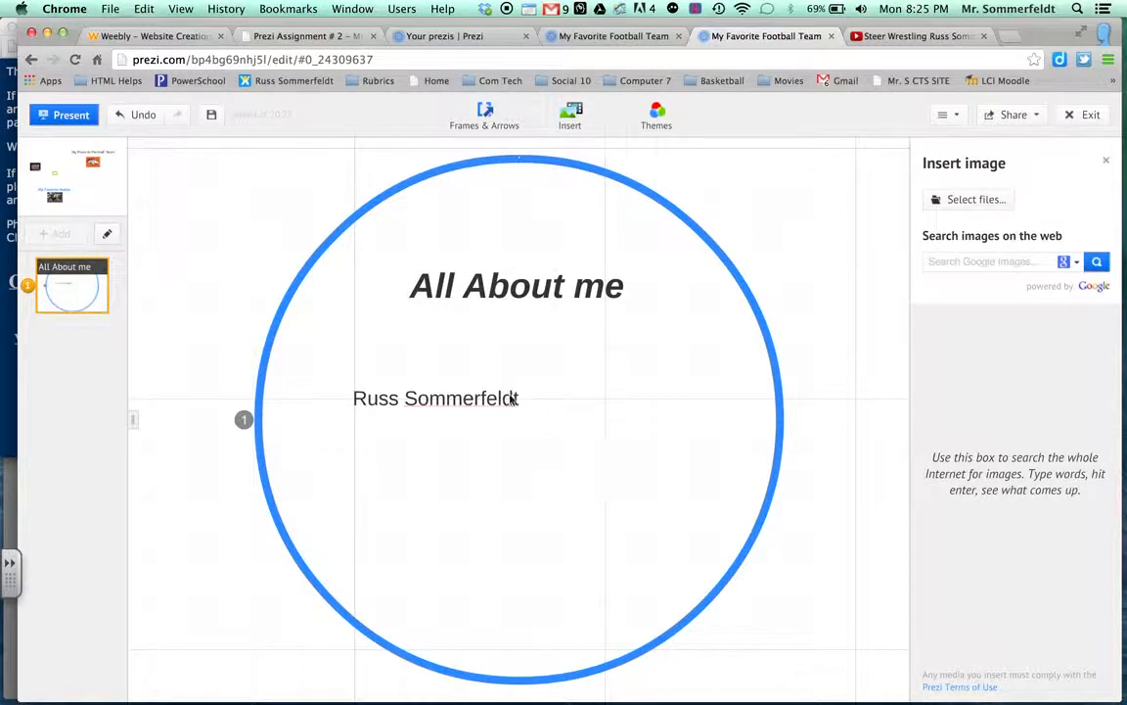
- Move the author's name up so it sits centered directly beneath the "All About me" heading
{"action": "left_click_drag", "start_coordinate": [470, 397], "coordinate": [545, 326]}
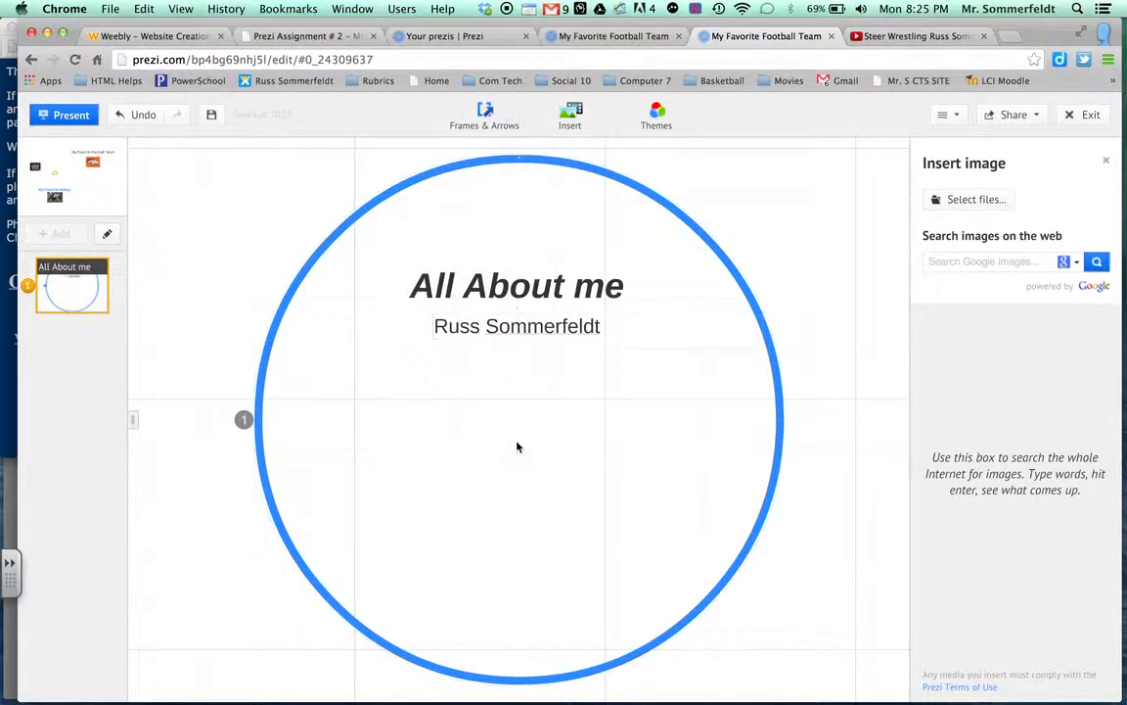
{"action": "left_click", "coordinate": [519, 447]}
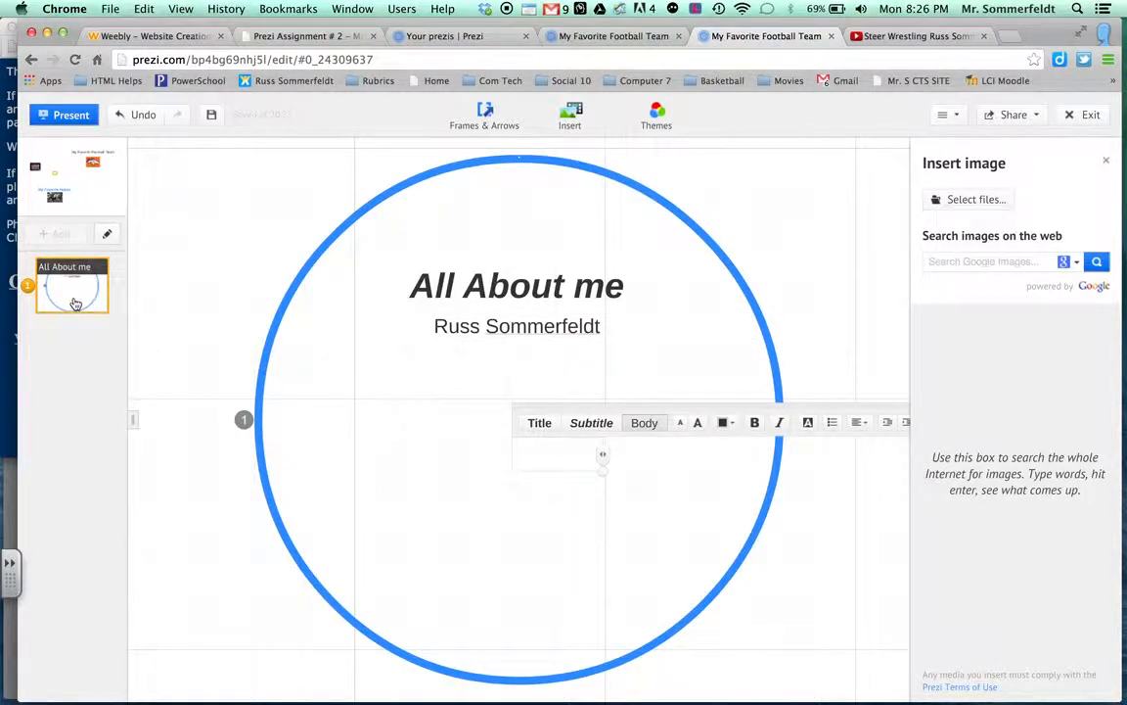
- Extend the path from the circle frame through the hobby heading, rodeo photo, football team heading, Broncos logo and YouTube video, in that order
{"action": "scroll", "coordinate": [146, 302], "scroll_direction": "down", "scroll_amount": 5}
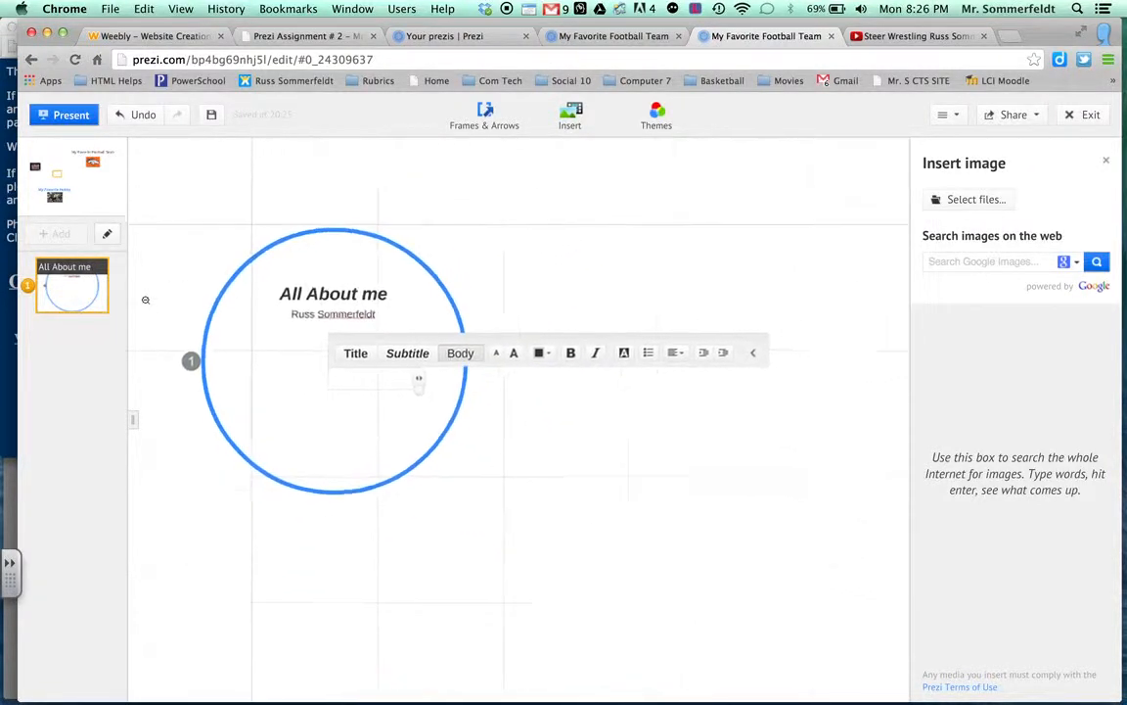
{"action": "left_click_drag", "start_coordinate": [312, 411], "coordinate": [487, 409]}
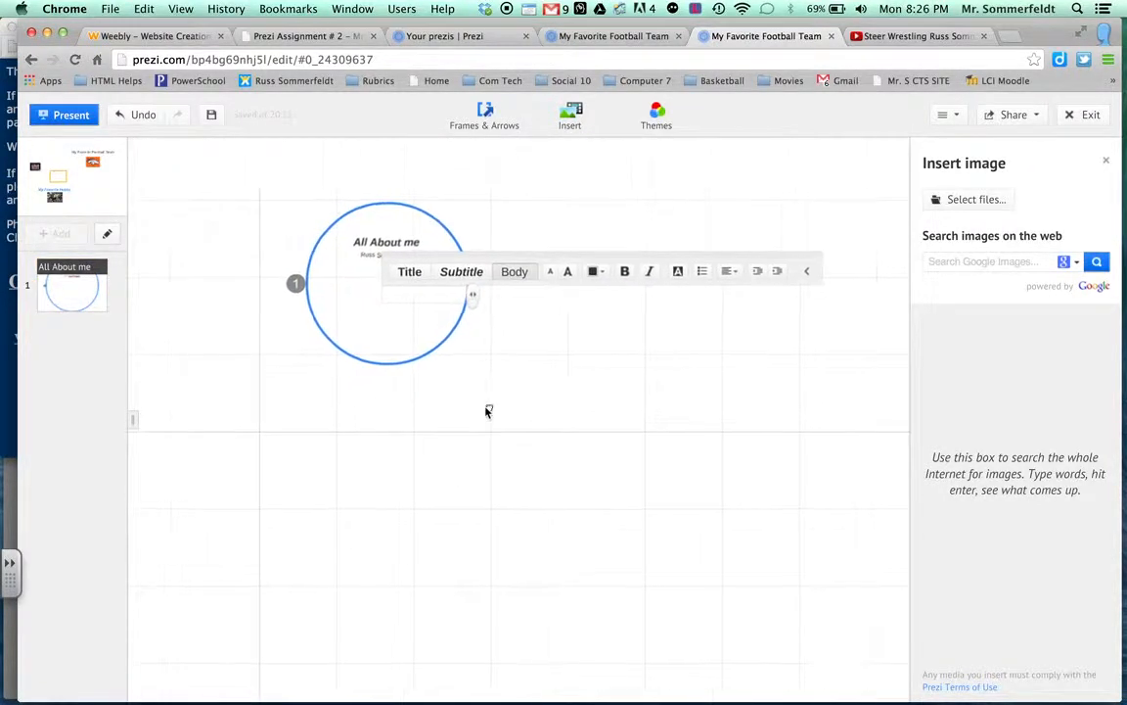
{"action": "scroll", "coordinate": [483, 405], "scroll_direction": "down", "scroll_amount": 3}
{"action": "scroll", "coordinate": [483, 405], "scroll_direction": "down", "scroll_amount": 5}
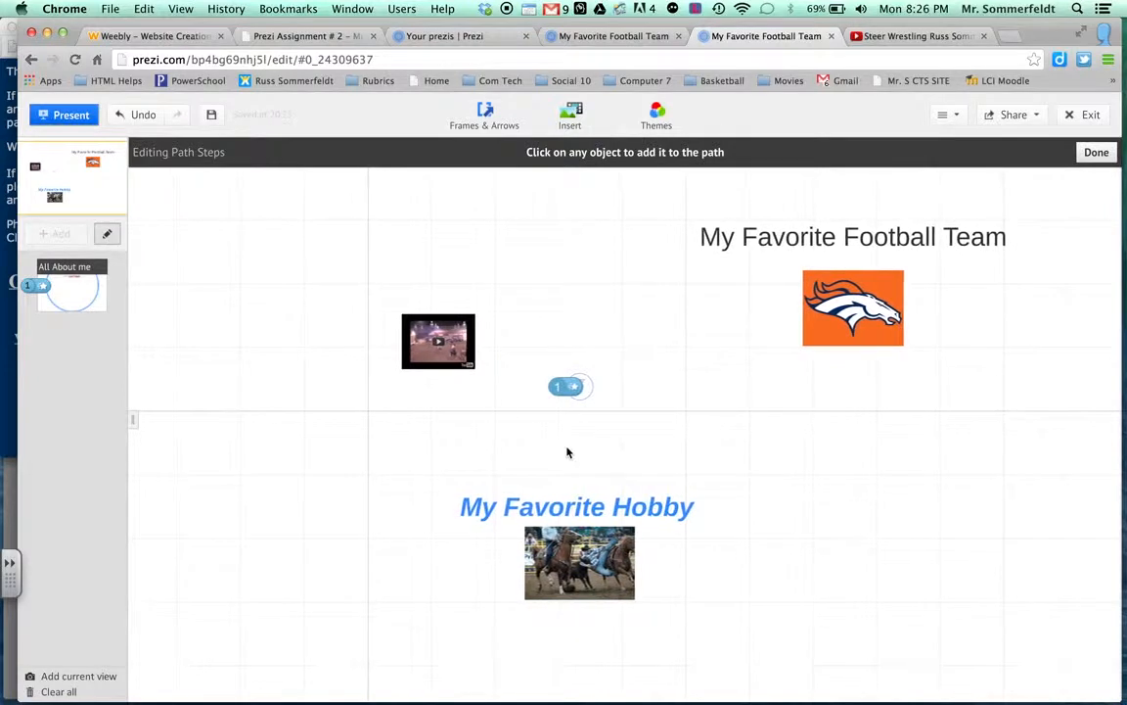
{"action": "left_click", "coordinate": [555, 512]}
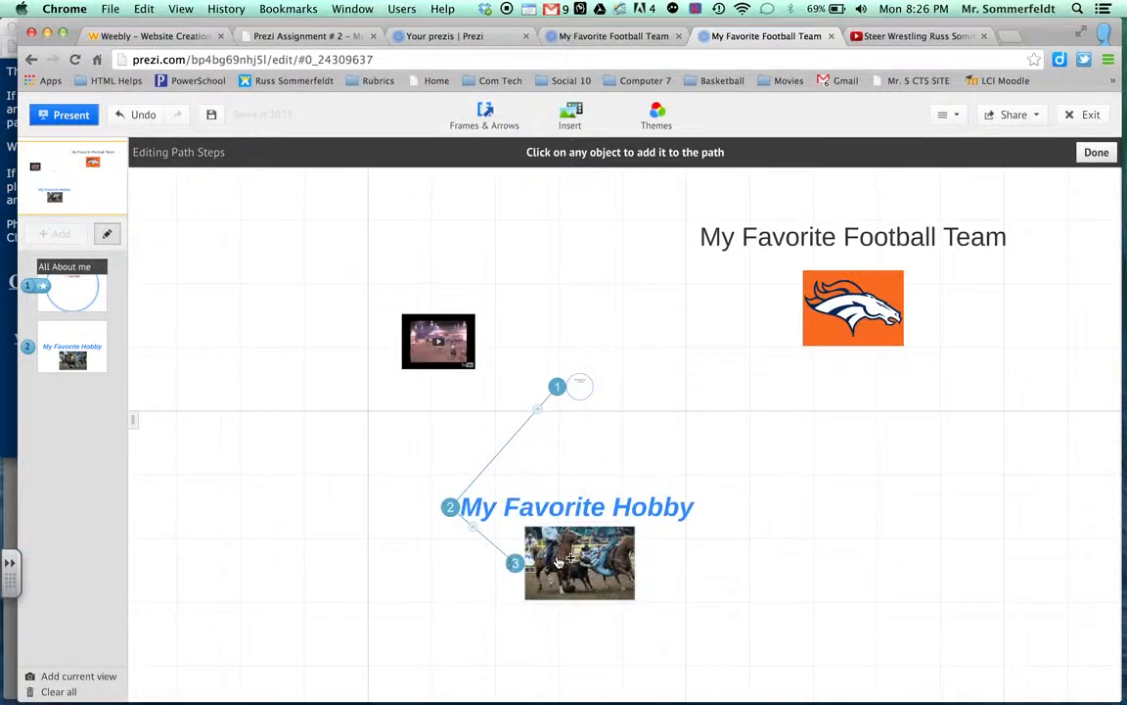
{"action": "left_click", "coordinate": [744, 249]}
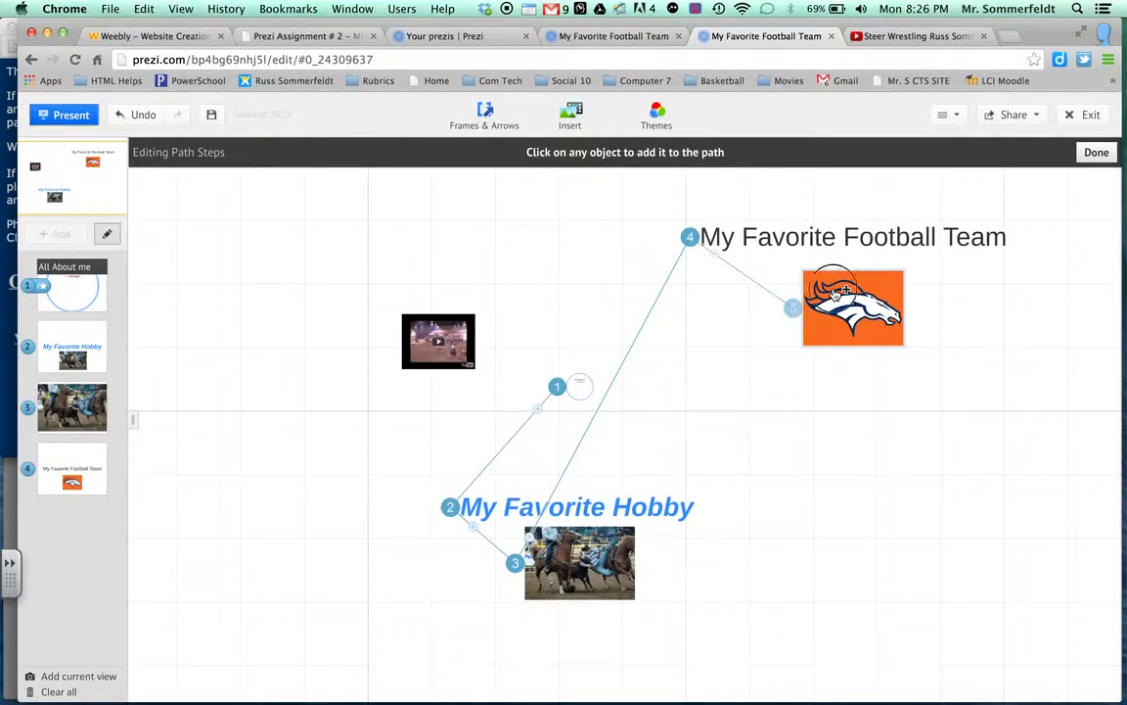
{"action": "left_click", "coordinate": [452, 336]}
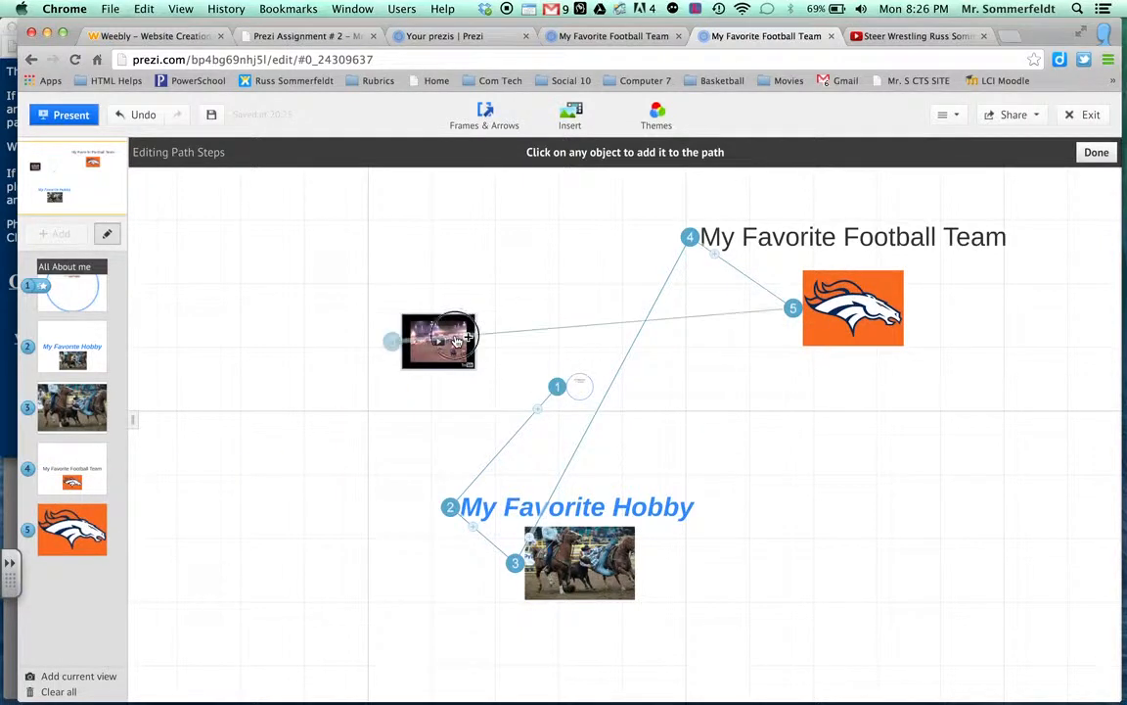
- Add the "My Favorite Hobby" heading, "My Favorite Football Team" heading and Broncos logo to the path again as steps 7 to 9
{"action": "left_click", "coordinate": [647, 508]}
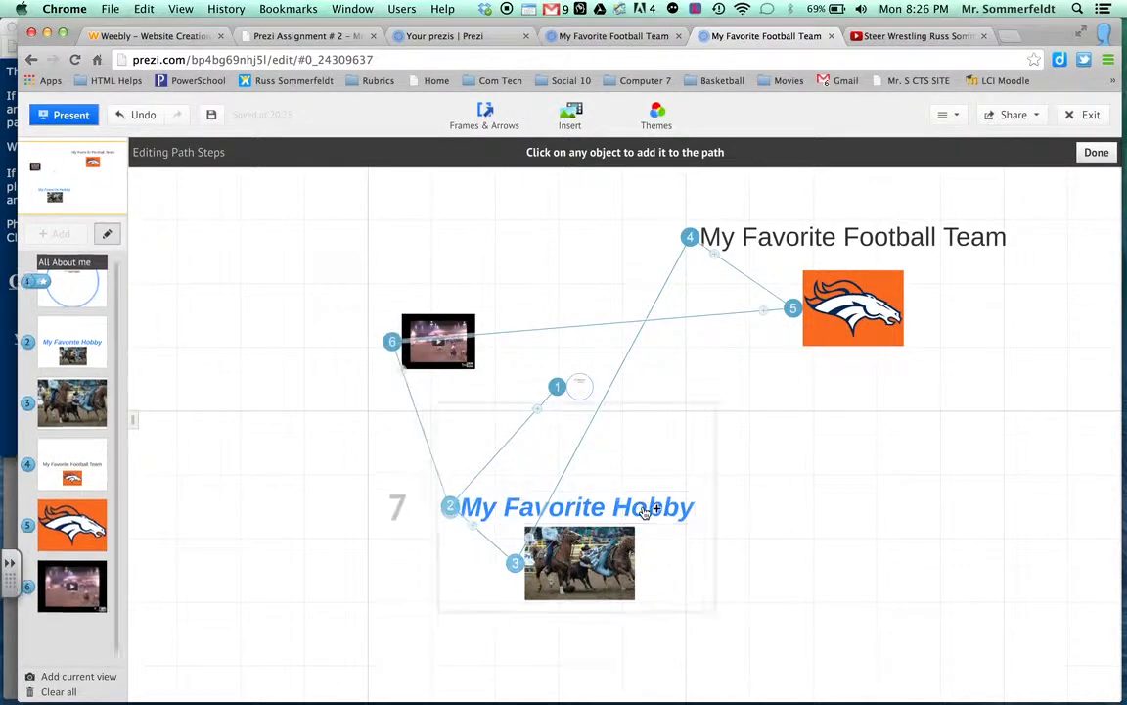
{"action": "left_click", "coordinate": [808, 242]}
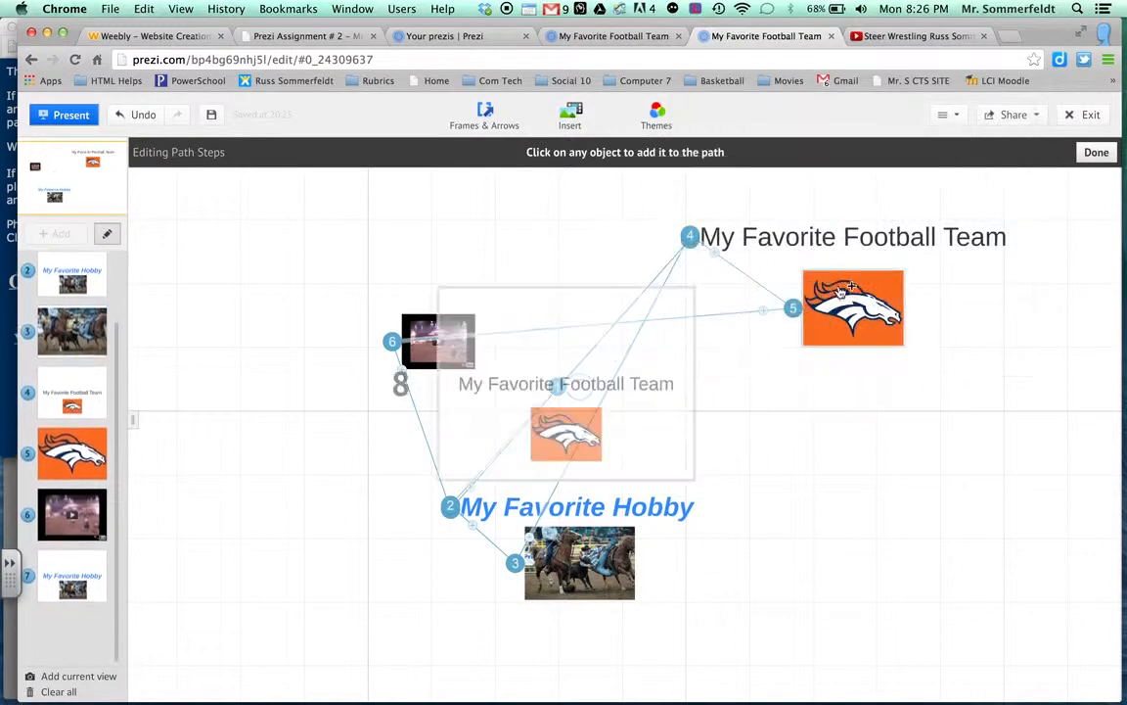
{"action": "left_click", "coordinate": [852, 314]}
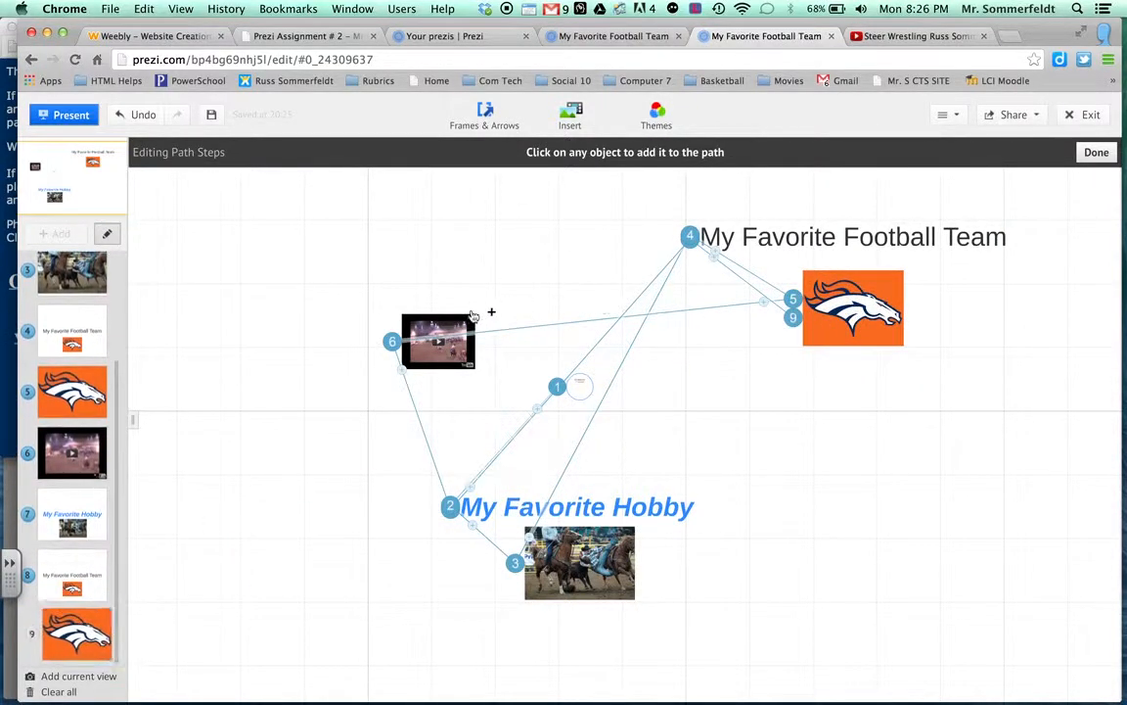